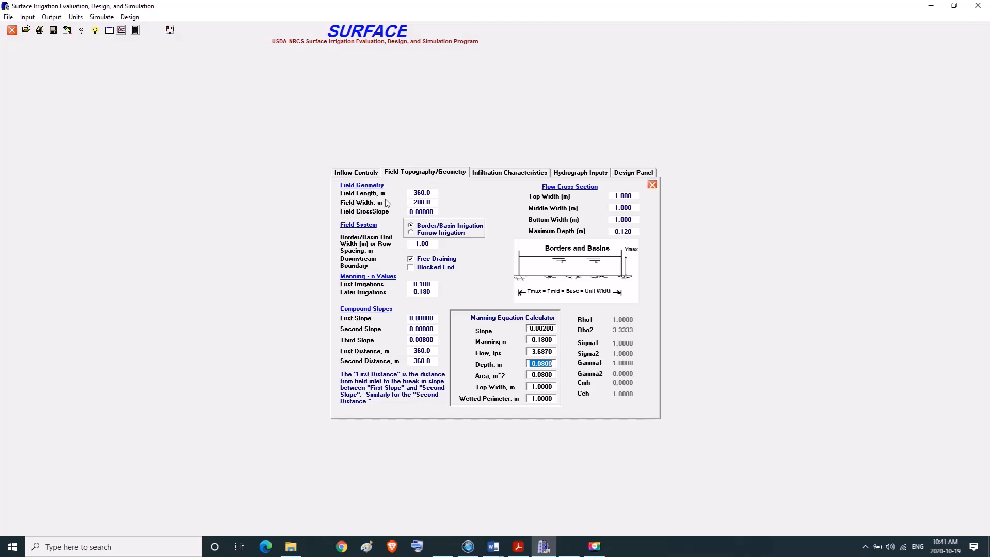
# Look up the border run length in Problems.docx in Word and set SURFACE's field length to 366 m.
pyautogui.moveTo(493, 546)
pyautogui.click(462, 519)
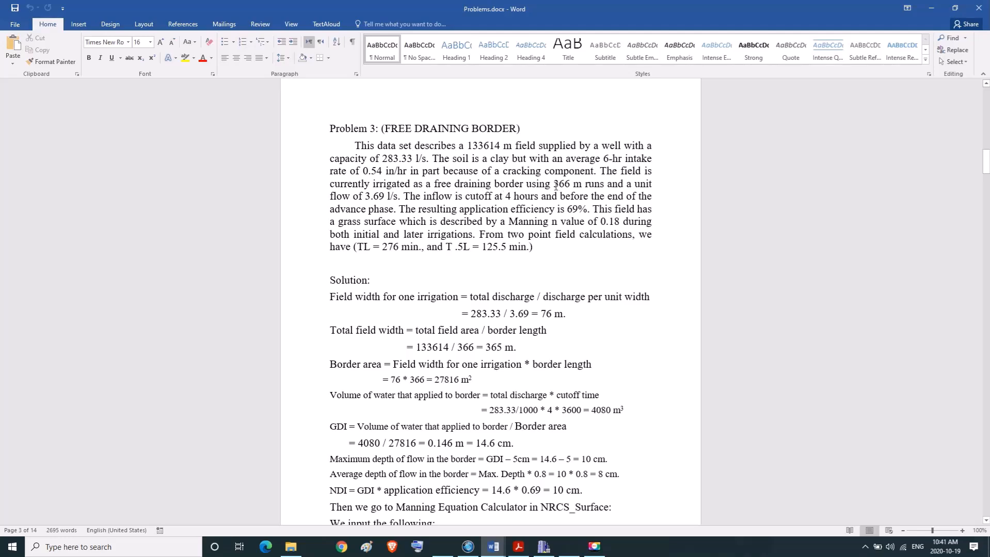
pyautogui.moveTo(554, 185); pyautogui.dragTo(583, 184)
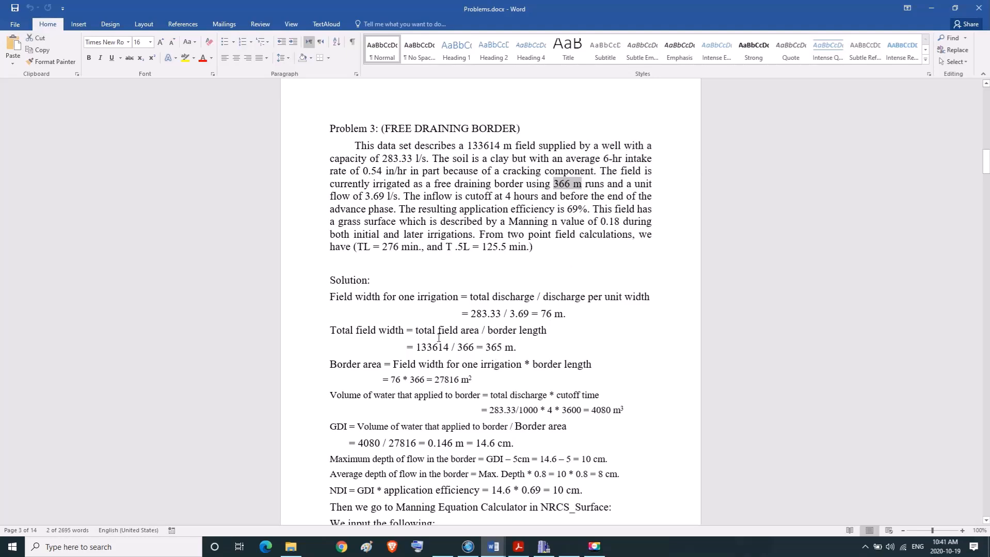
pyautogui.moveTo(486, 331); pyautogui.dragTo(547, 331)
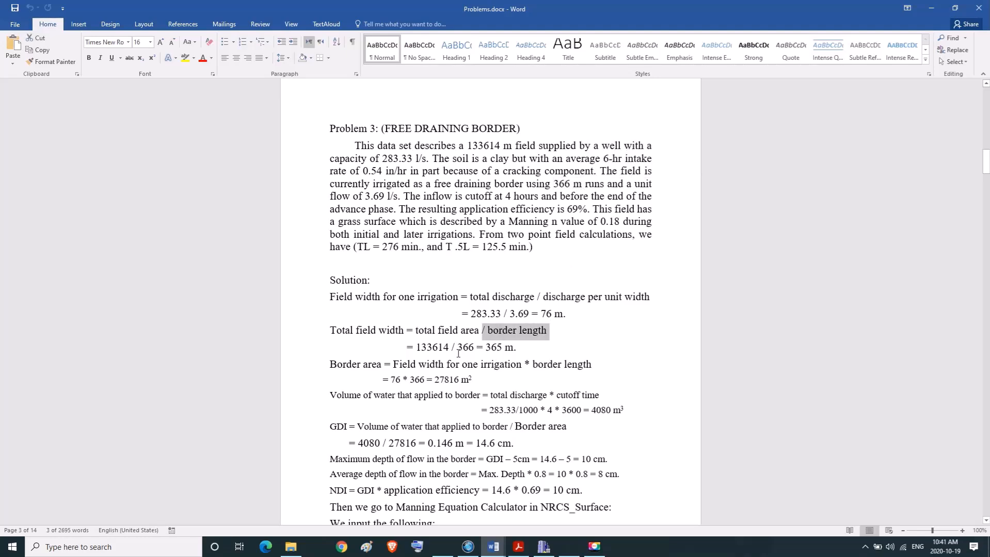
pyautogui.moveTo(458, 349); pyautogui.dragTo(475, 350)
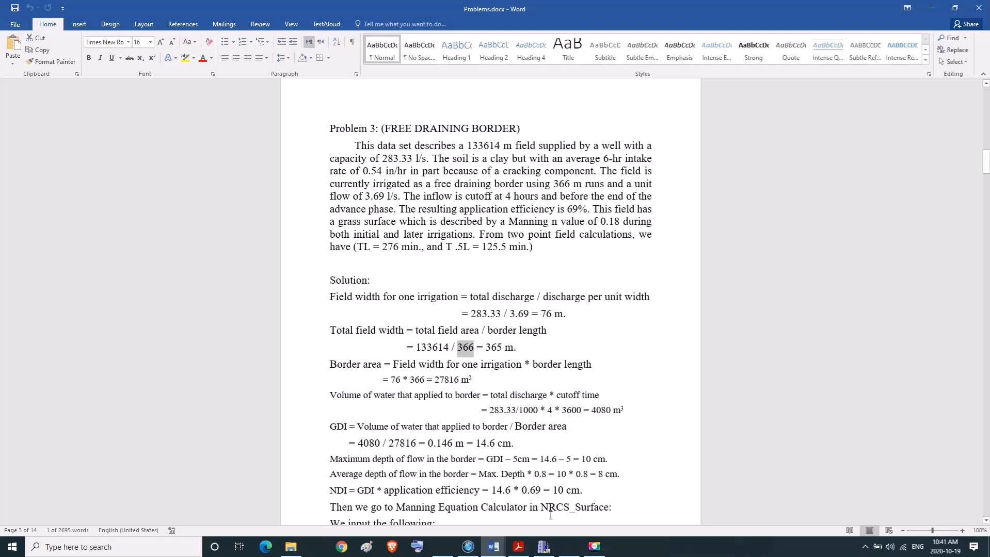
pyautogui.click(542, 548)
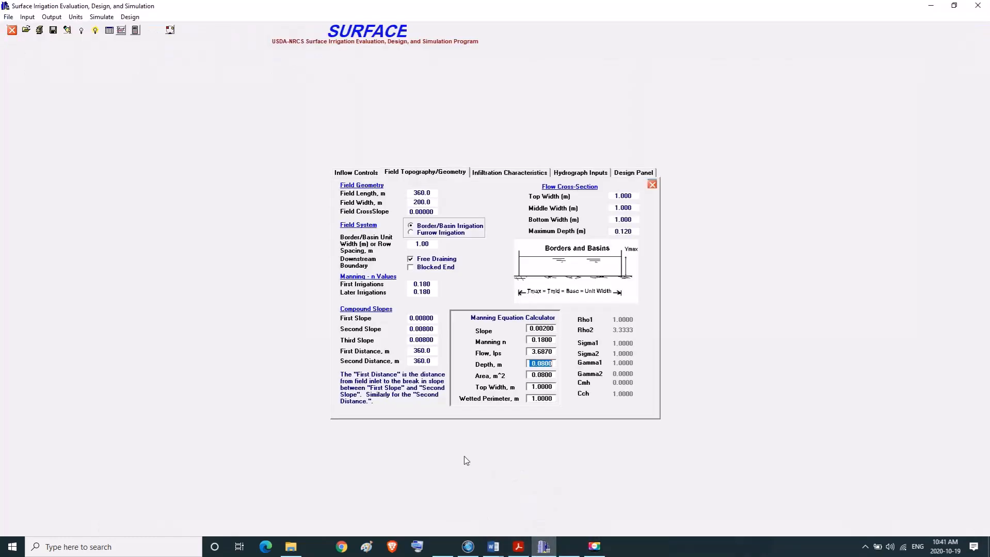
pyautogui.click(412, 194)
pyautogui.write('366')
pyautogui.press('Tab')
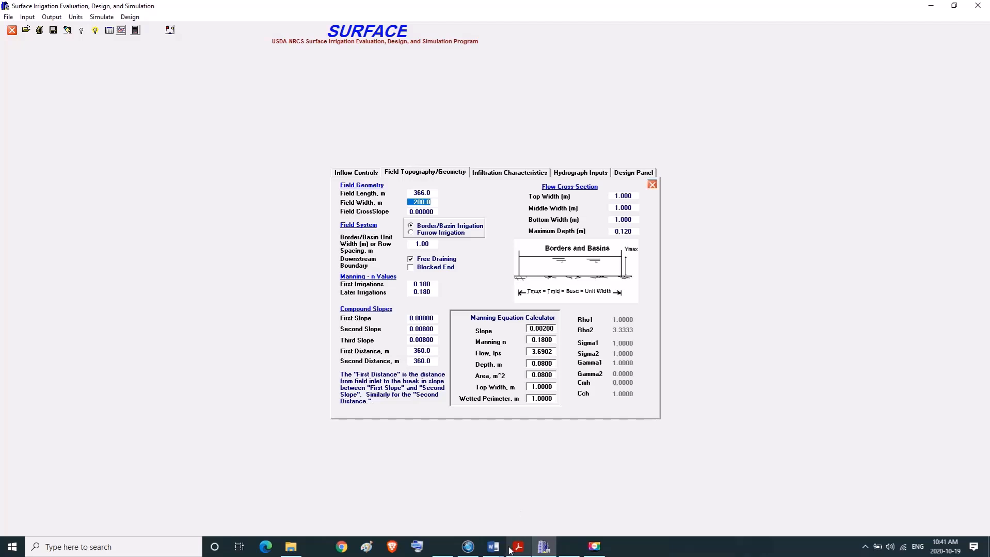
# Look up the total field width in Problems.docx in Word and set SURFACE's field width to 365 m.
pyautogui.moveTo(493, 547)
pyautogui.click(465, 520)
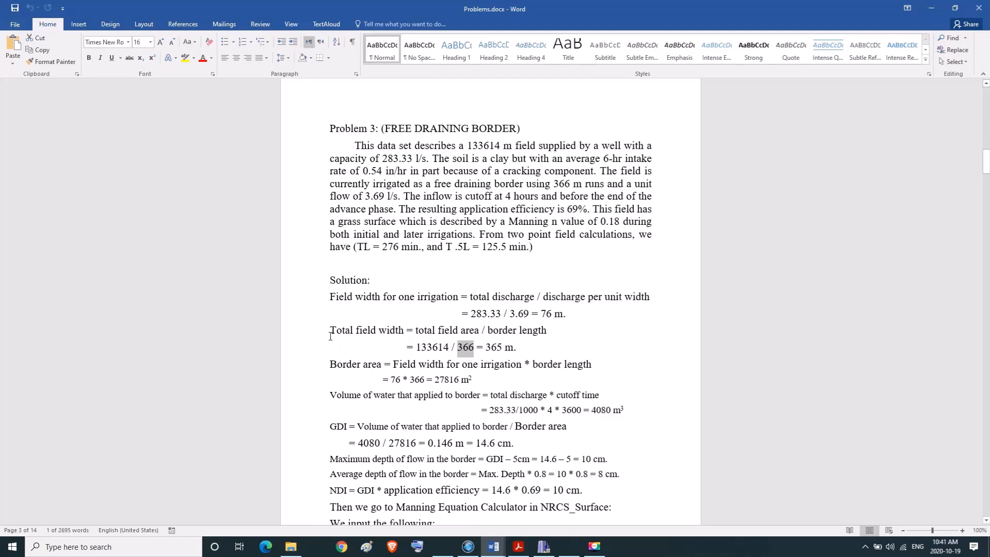
pyautogui.moveTo(330, 330); pyautogui.dragTo(388, 331)
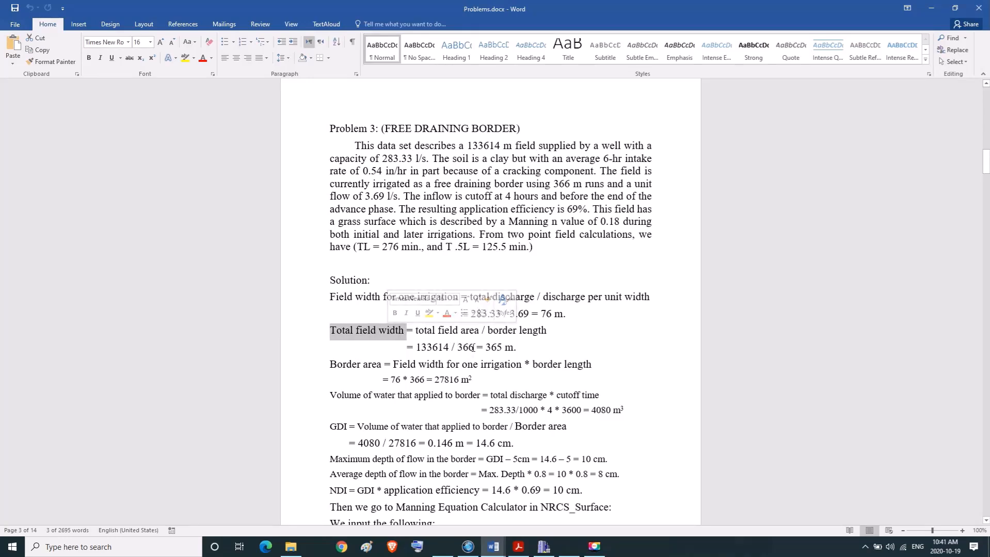
pyautogui.moveTo(486, 348); pyautogui.dragTo(522, 353)
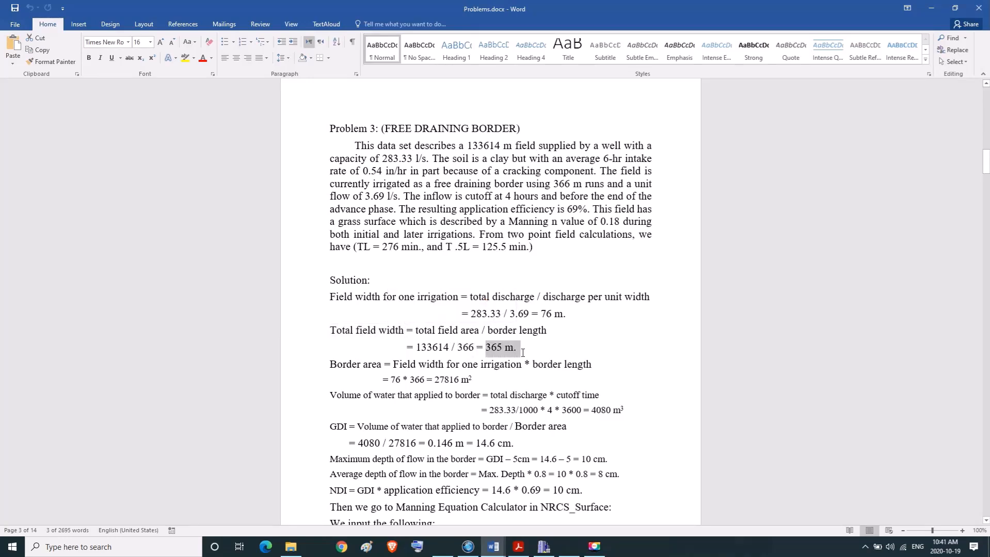
pyautogui.click(549, 550)
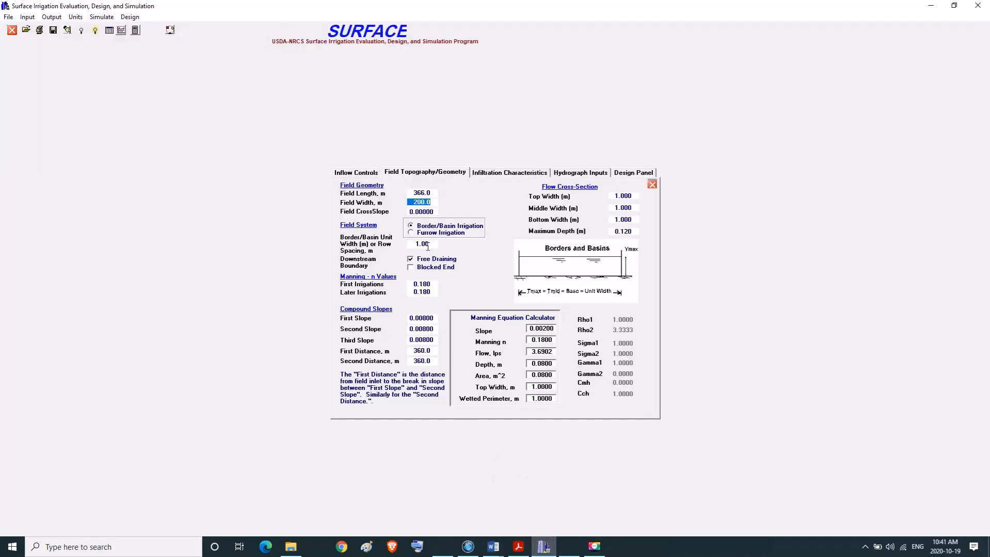
pyautogui.write('365')
pyautogui.press('Tab')
# Set the first, second and third compound slopes of the field to 0.002.
pyautogui.click(418, 244)
pyautogui.click(427, 284)
pyautogui.click(427, 292)
pyautogui.click(425, 320)
pyautogui.write('0.002')
pyautogui.press('Tab')
pyautogui.write('0.002')
pyautogui.press('Tab')
pyautogui.write('0.002')
pyautogui.press('Tab')
# Set the first and second distances of the compound slopes to 366 m.
pyautogui.write('366')
pyautogui.press('Tab')
pyautogui.write('366')
pyautogui.press('Tab')
pyautogui.doubleClick(414, 351)
pyautogui.moveTo(412, 192); pyautogui.dragTo(440, 192)
pyautogui.press('Tab')
pyautogui.doubleClick(415, 351)
# Check the 6-hr intake rate in Problems.docx and apply the .50 Silty Loam intake parameters to the initial continuous flow conditions in SURFACE.
pyautogui.click(509, 173)
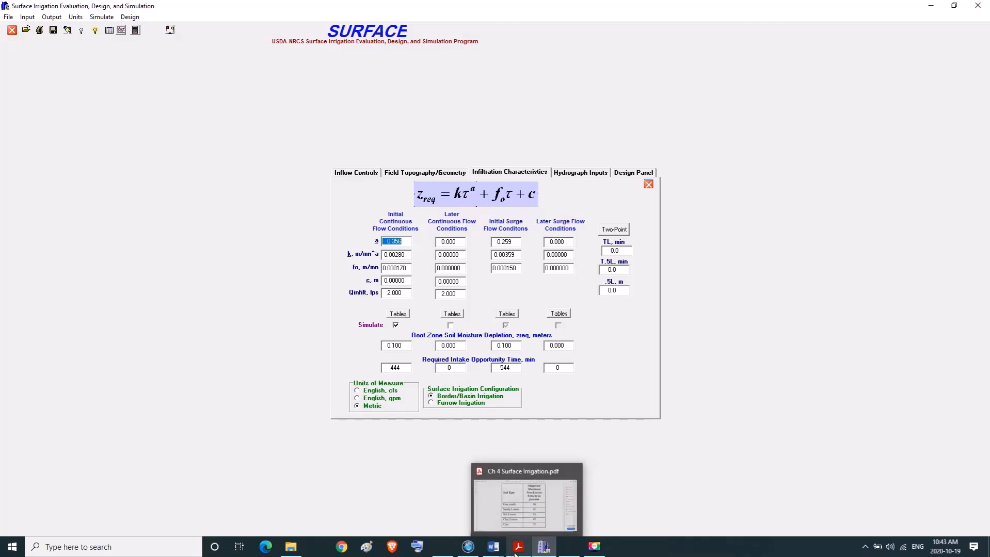
pyautogui.click(398, 314)
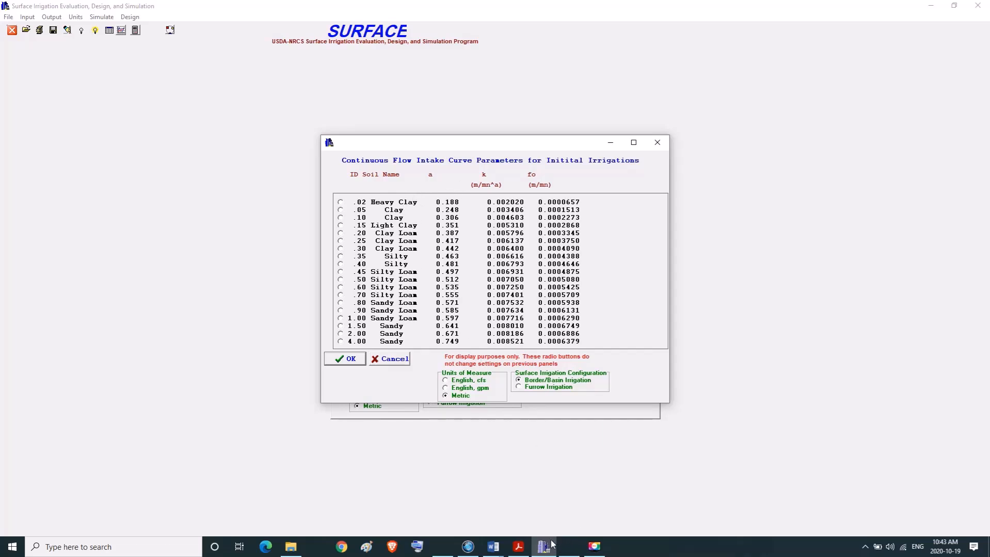
pyautogui.moveTo(543, 547)
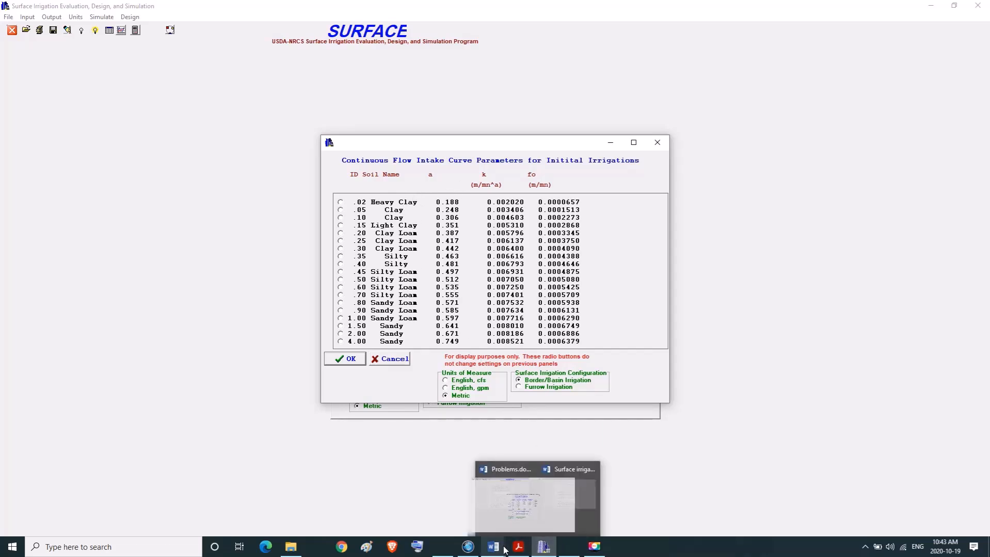
pyautogui.moveTo(493, 547)
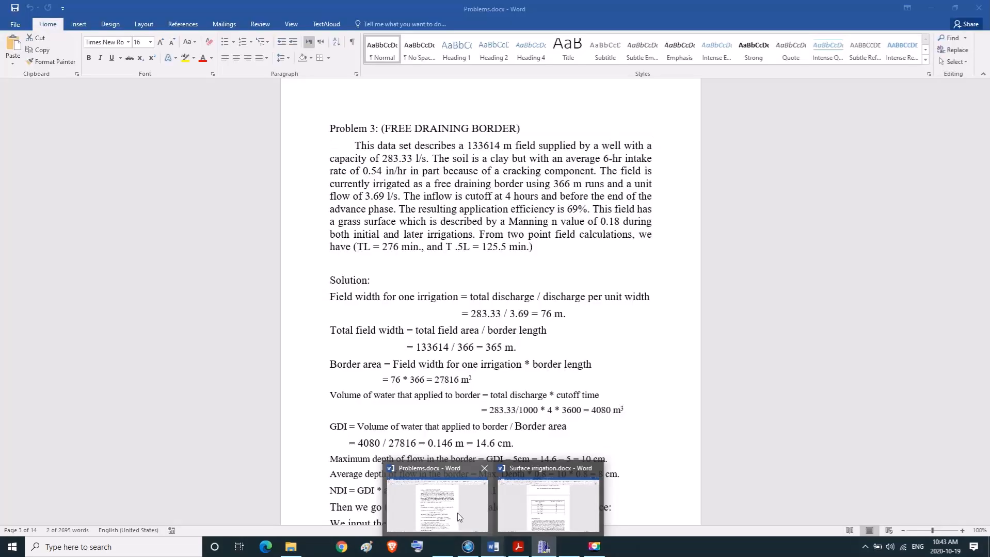
pyautogui.click(458, 516)
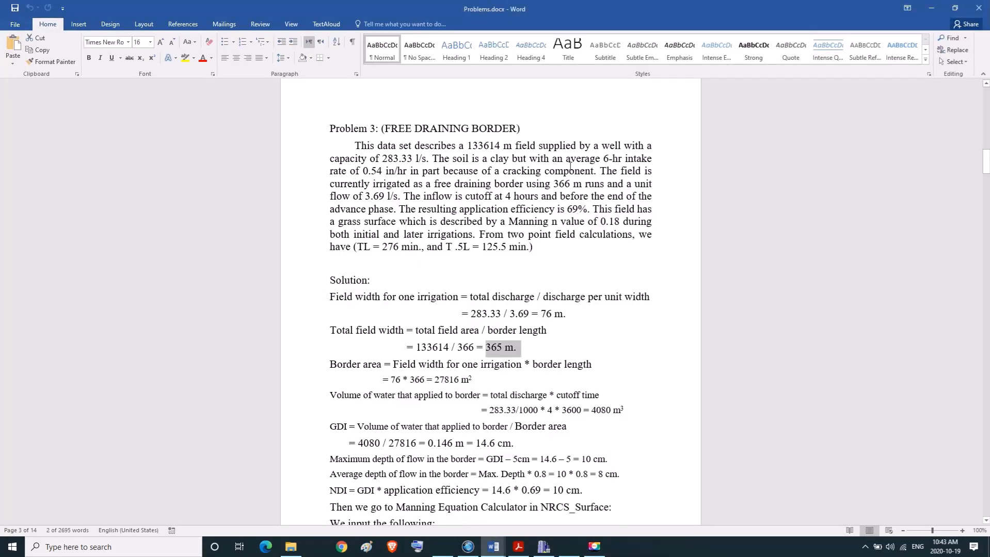
pyautogui.moveTo(605, 160); pyautogui.dragTo(386, 164)
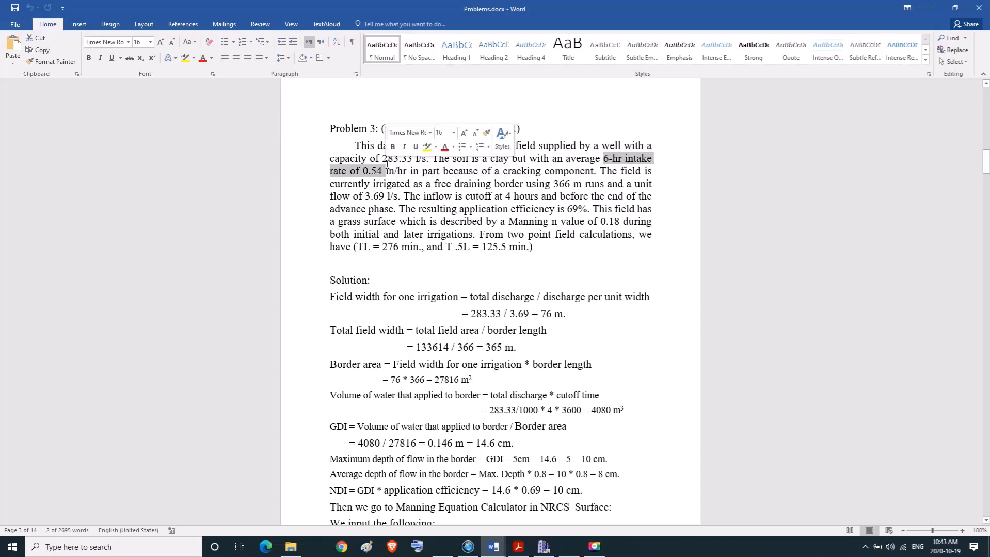
pyautogui.click(546, 552)
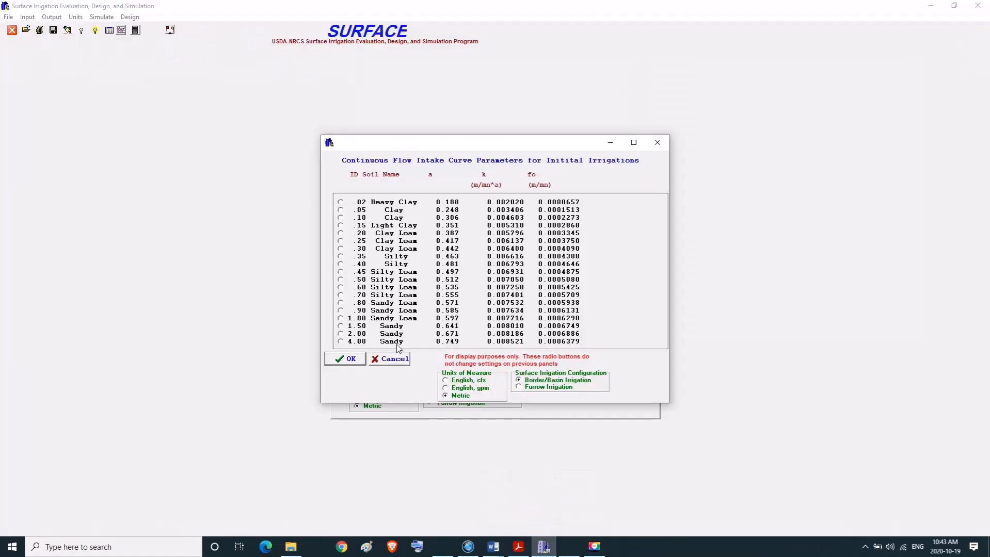
pyautogui.click(340, 280)
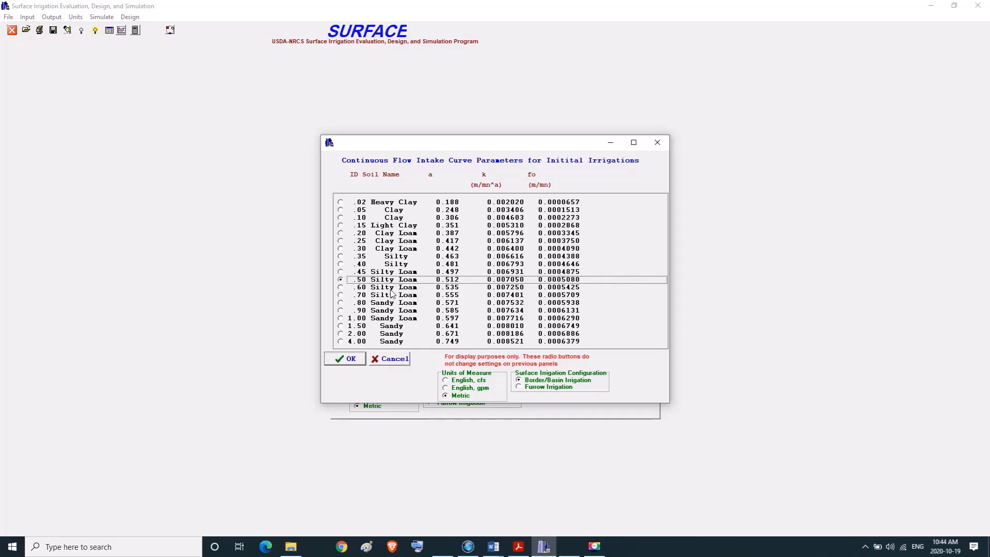
pyautogui.click(344, 359)
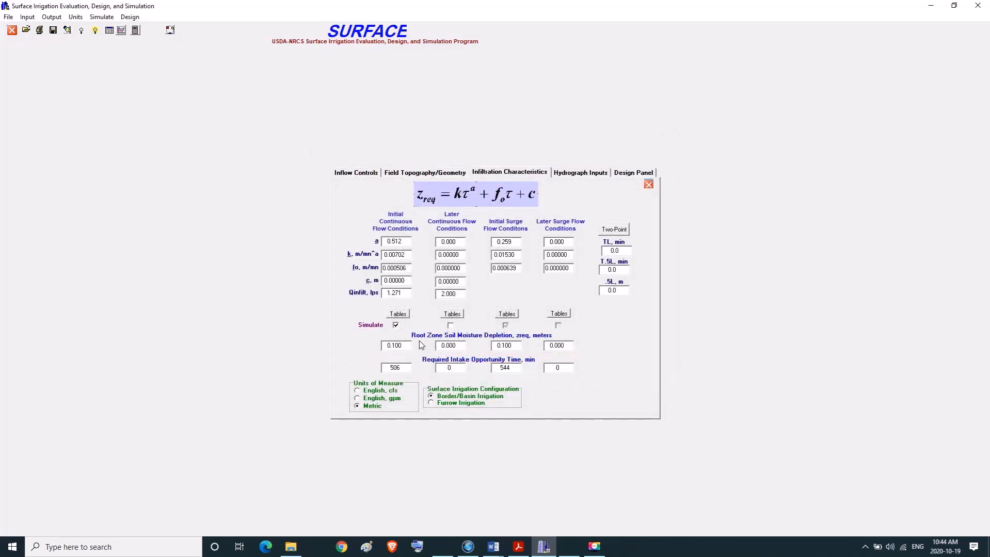
# Try to run the two-point infiltration calculation and revisit the intake table for initial continuous flow.
pyautogui.click(615, 231)
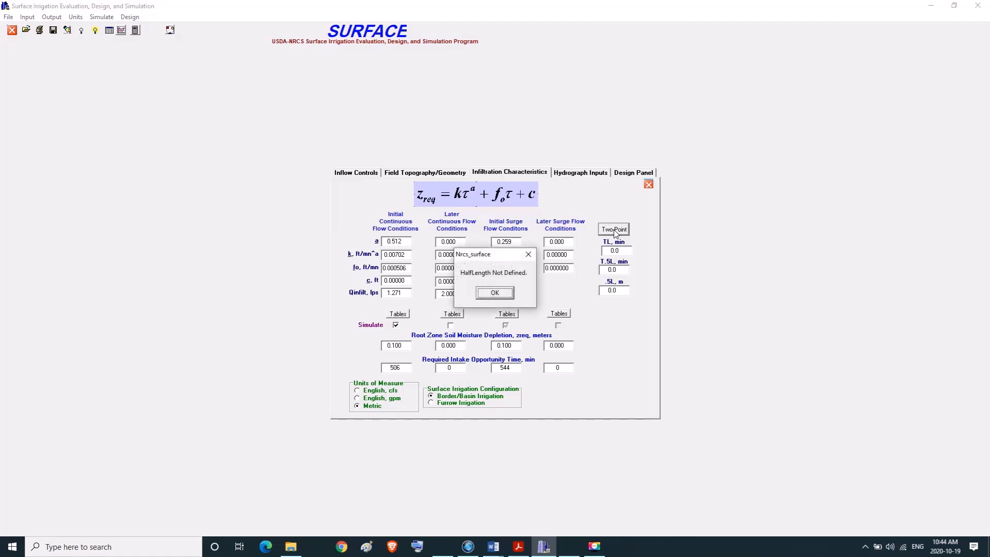
pyautogui.click(527, 258)
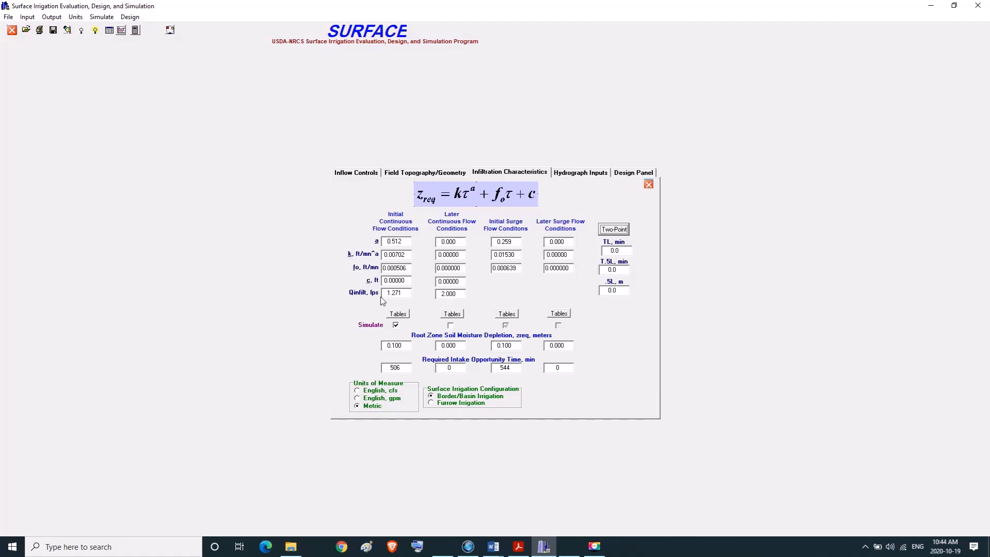
pyautogui.click(395, 314)
pyautogui.click(345, 358)
# Look up the full-length advance time in Problems.docx in Word and set TL to 276 min in SURFACE.
pyautogui.moveTo(529, 548)
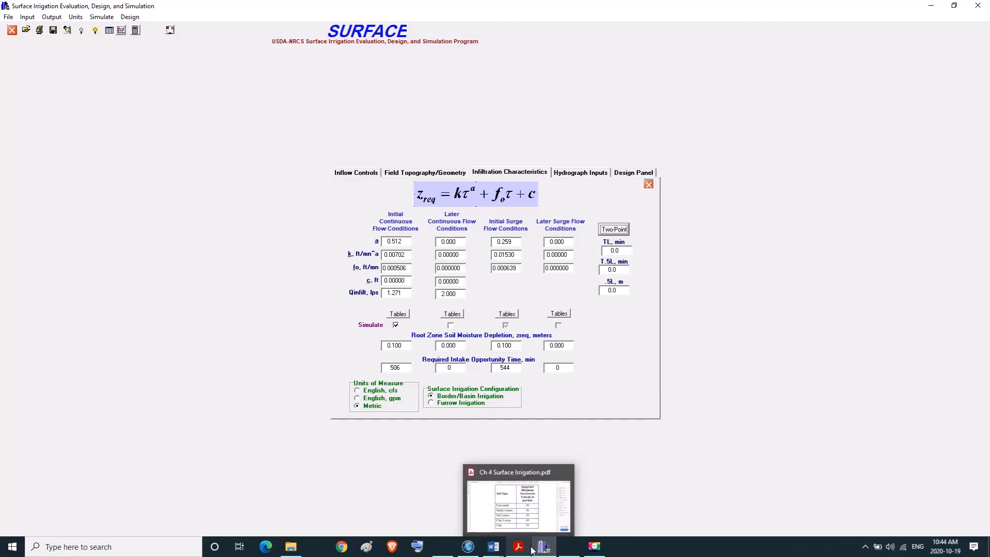
pyautogui.moveTo(493, 547)
pyautogui.click(453, 523)
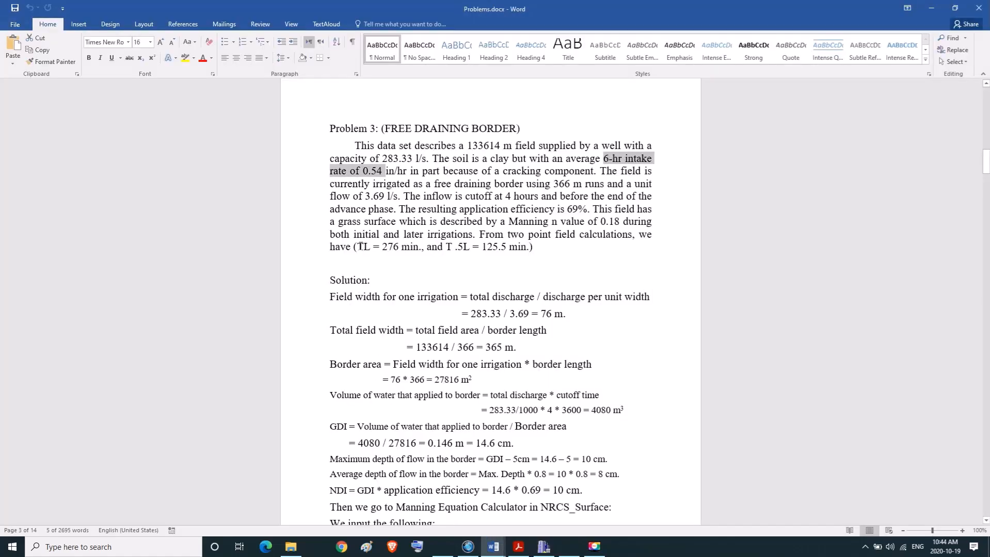
pyautogui.moveTo(358, 247); pyautogui.dragTo(400, 249)
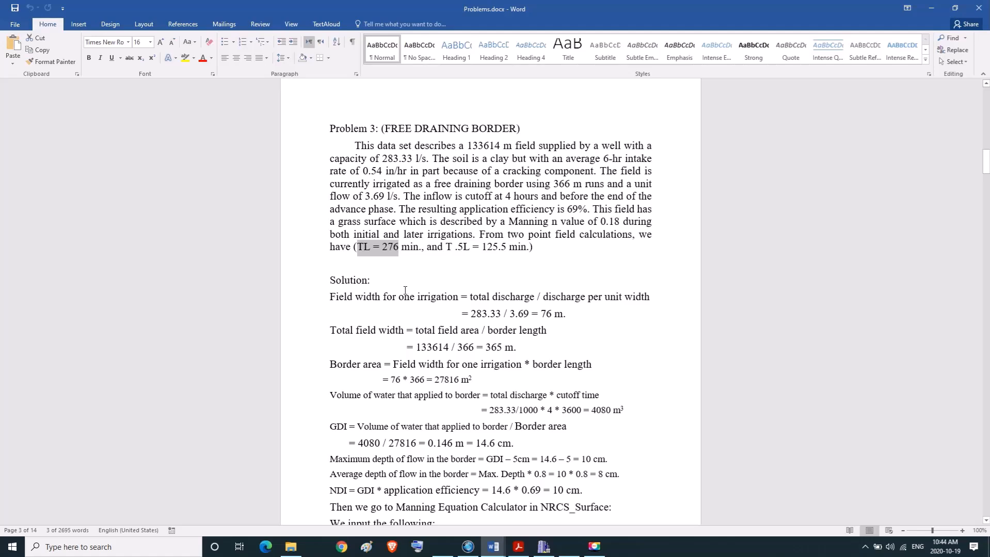
pyautogui.click(546, 551)
pyautogui.doubleClick(622, 253)
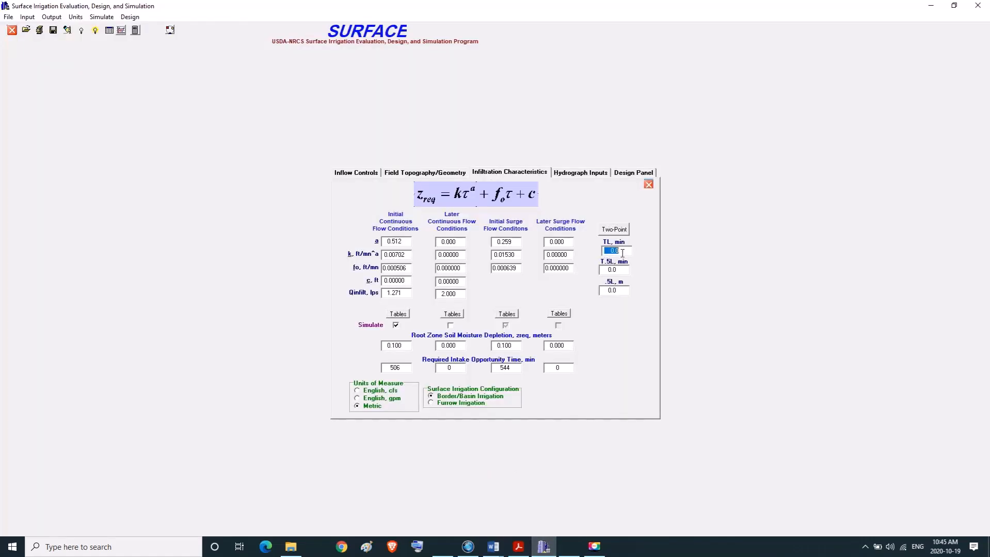
pyautogui.write('276')
pyautogui.press('Tab')
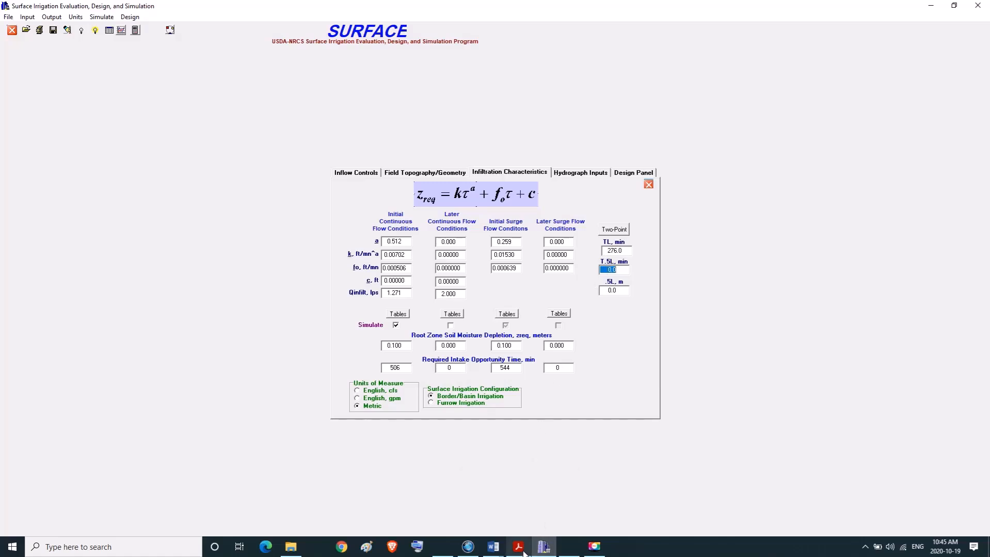
# Look up the half-length advance time in Problems.docx in Word and set T.5L to 125.5 min in SURFACE.
pyautogui.click(493, 547)
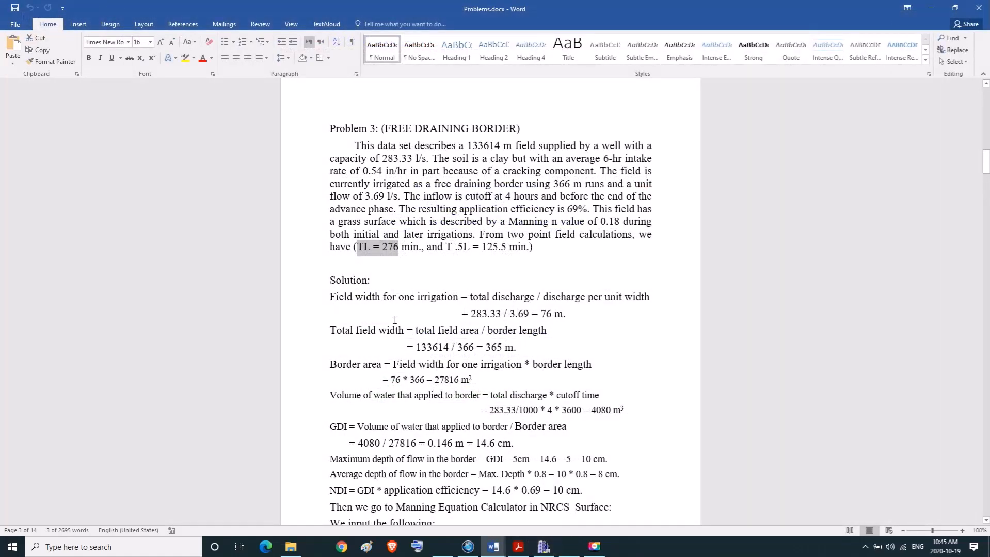
pyautogui.moveTo(446, 248); pyautogui.dragTo(516, 253)
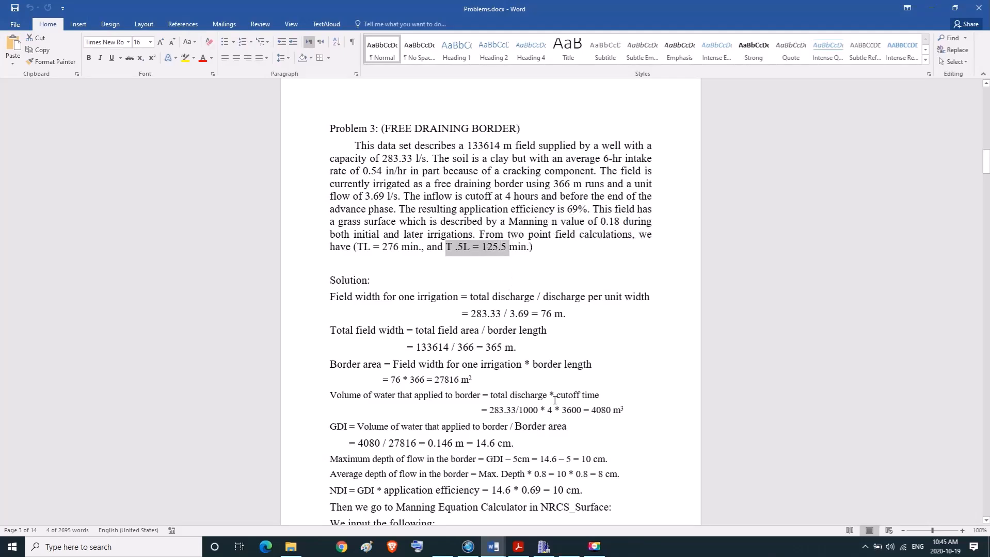
pyautogui.click(549, 552)
pyautogui.doubleClick(610, 269)
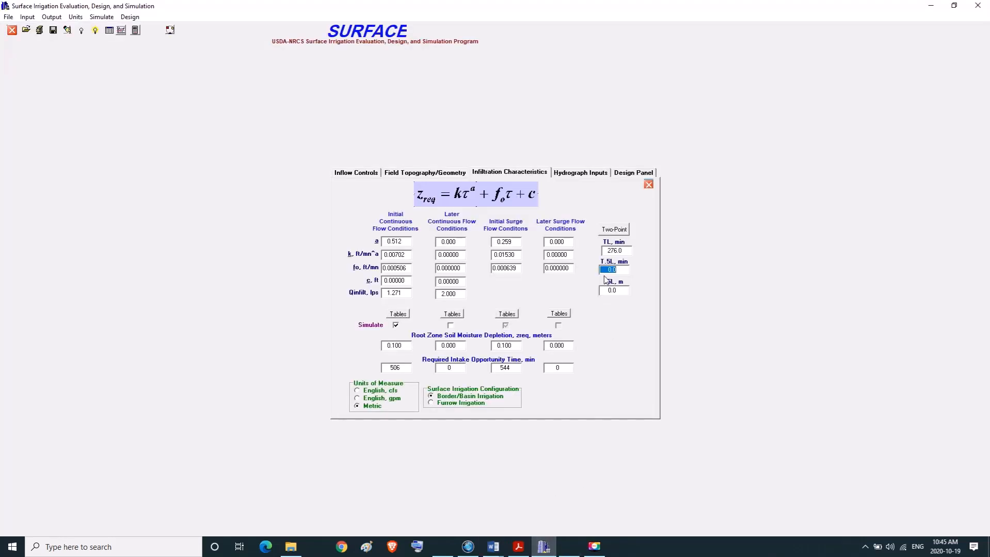
pyautogui.write('125.5')
pyautogui.press('Tab')
# Check the field length in the field geometry and divide 366 by 2 in Calculator.
pyautogui.moveTo(494, 546)
pyautogui.moveTo(453, 518)
pyautogui.click(399, 175)
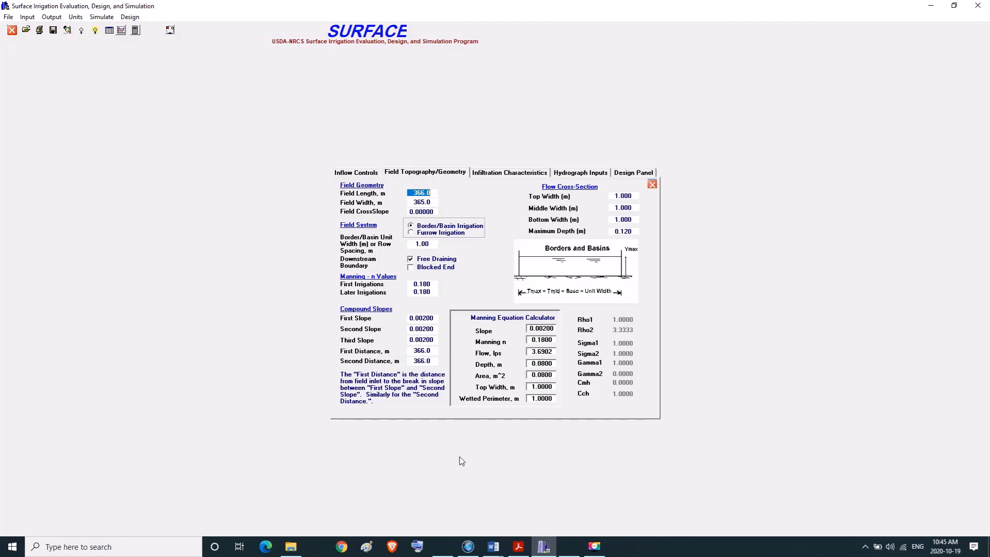
pyautogui.click(569, 547)
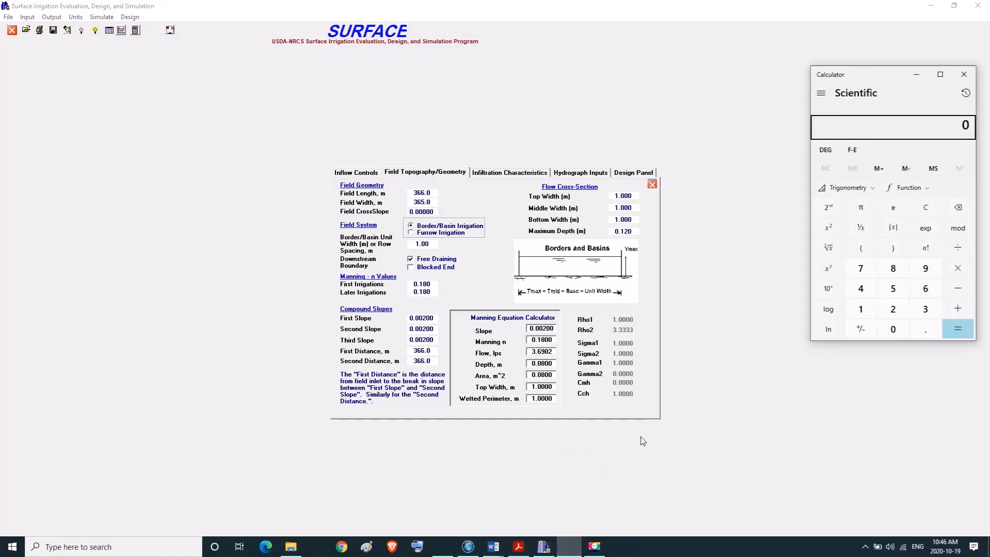
pyautogui.write('366/2')
pyautogui.press('Return')
# Set the half-length distance .5L to 183 m in SURFACE and run the two-point infiltration calculation.
pyautogui.click(516, 173)
pyautogui.moveTo(604, 292); pyautogui.dragTo(621, 290)
pyautogui.write('183')
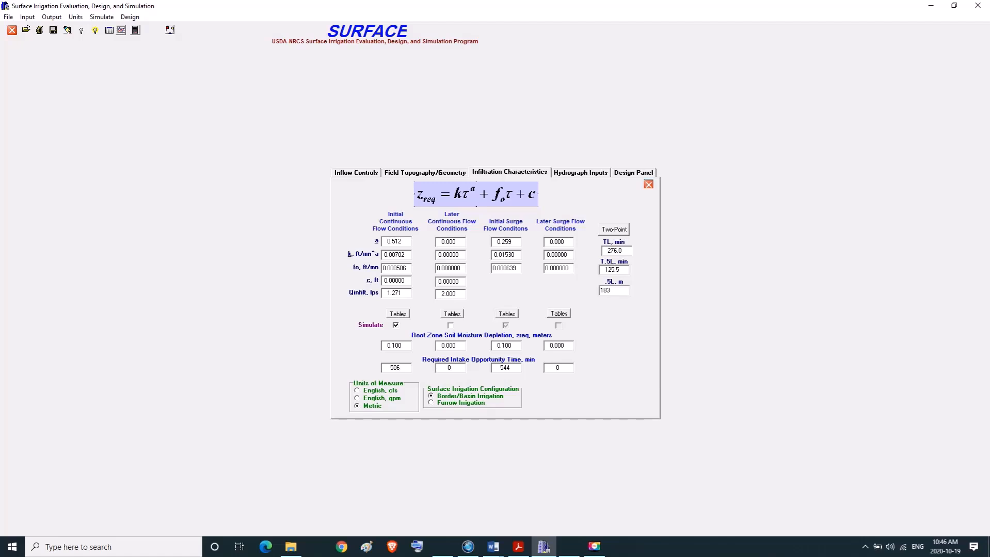
pyautogui.press('Return')
pyautogui.click(616, 230)
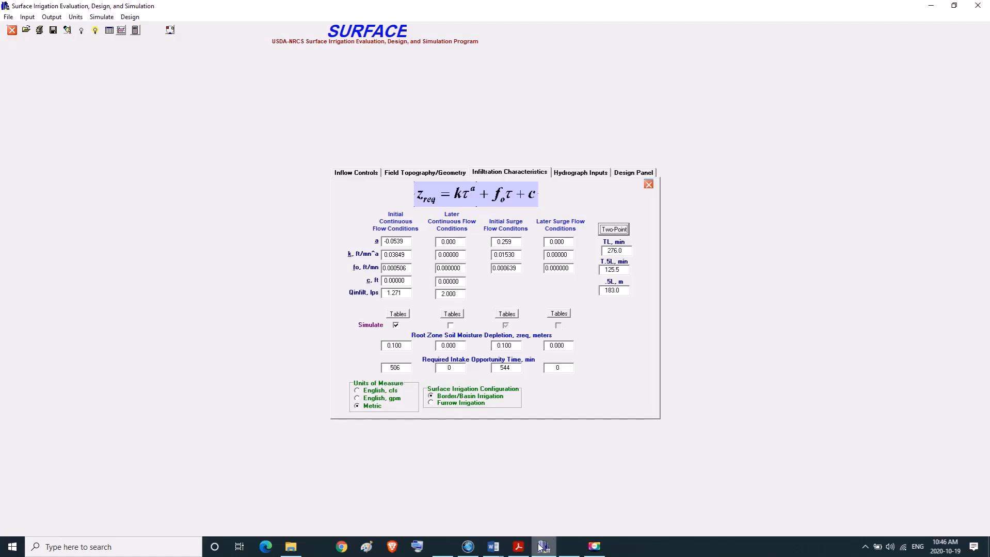
# Look up Zreq in Problems.docx in Word and set the initial continuous flow root zone soil moisture depletion to 0.1 m in SURFACE.
pyautogui.moveTo(501, 553)
pyautogui.click(439, 508)
pyautogui.scroll(-6, 462, 452)
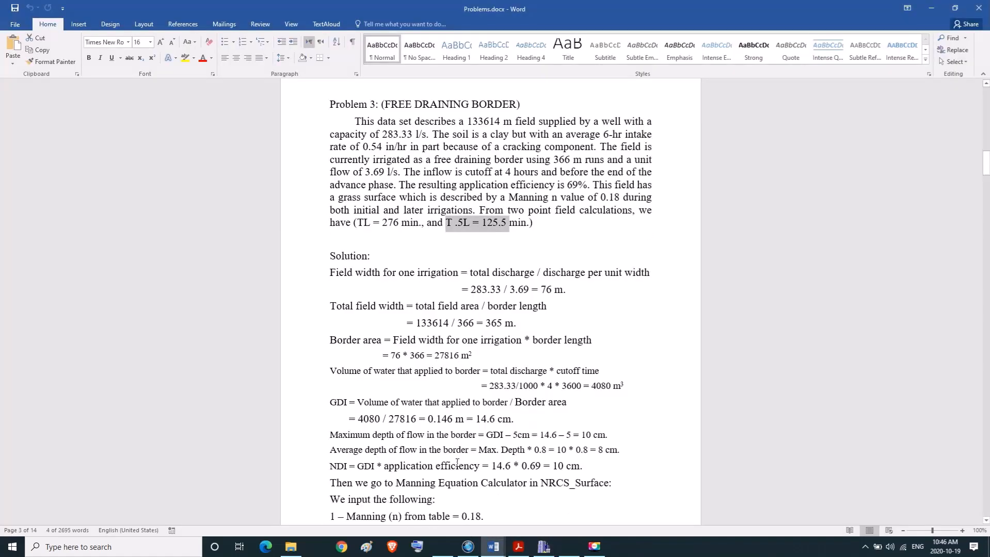
pyautogui.scroll(-5, 461, 453)
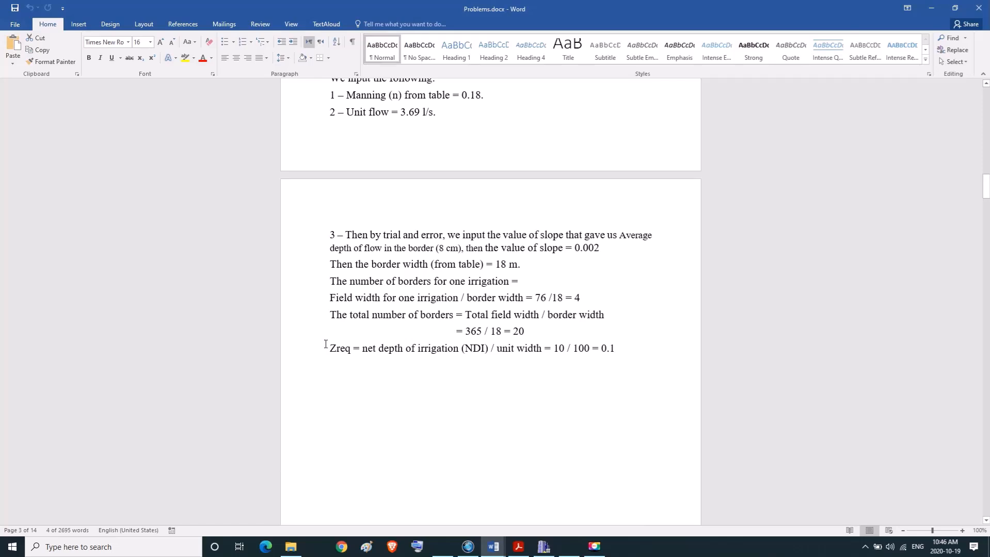
pyautogui.moveTo(329, 349); pyautogui.dragTo(617, 348)
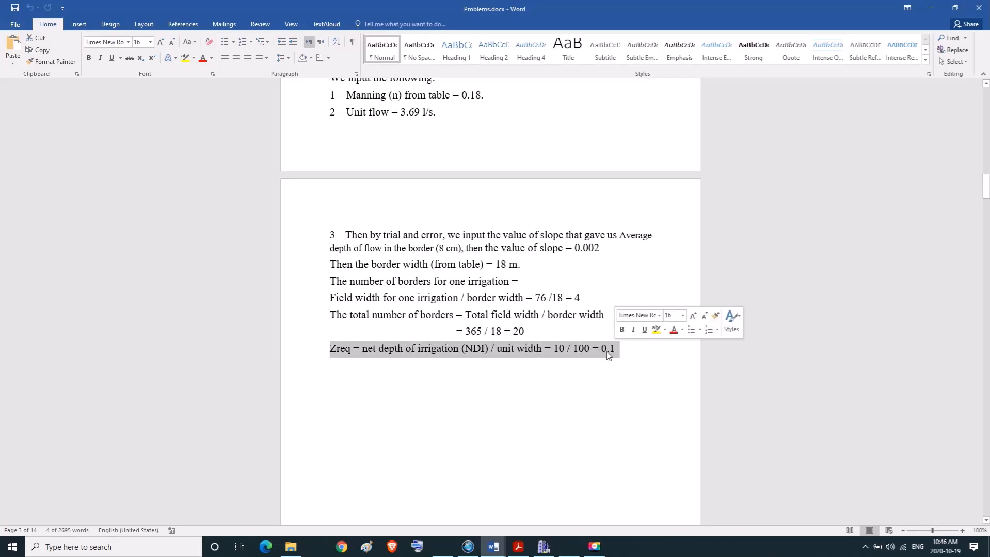
pyautogui.click(544, 547)
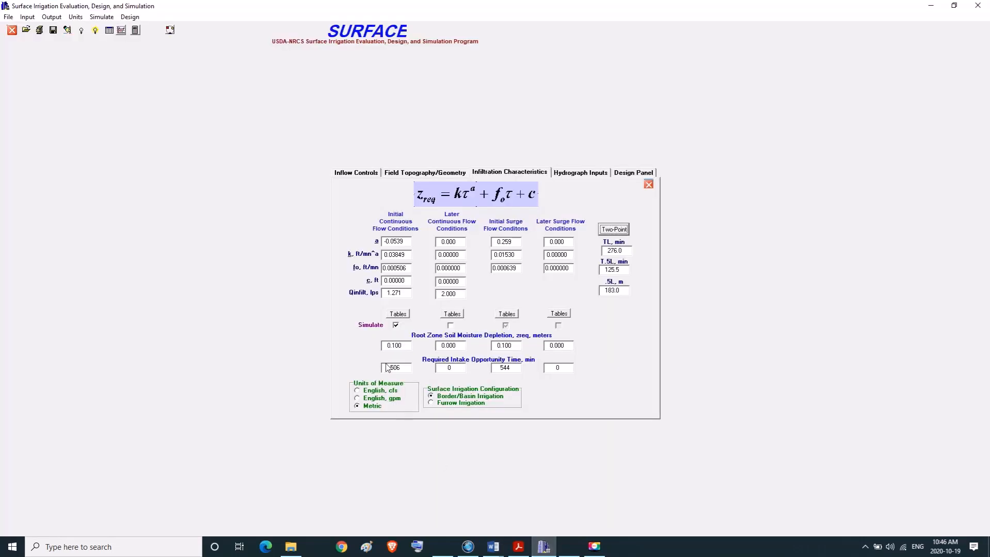
pyautogui.moveTo(388, 345); pyautogui.dragTo(418, 350)
pyautogui.write('0.1')
pyautogui.press('Tab')
# Look up the unit flow in Problems.docx in Word and set the simulated unit inflow to 3.69 lps in SURFACE's inflow controls.
pyautogui.click(356, 173)
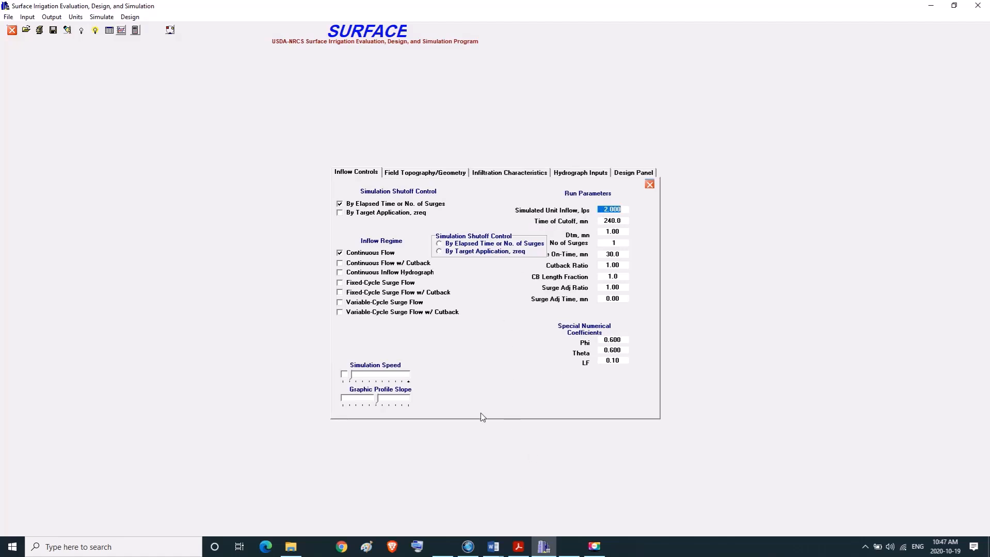
pyautogui.moveTo(568, 555)
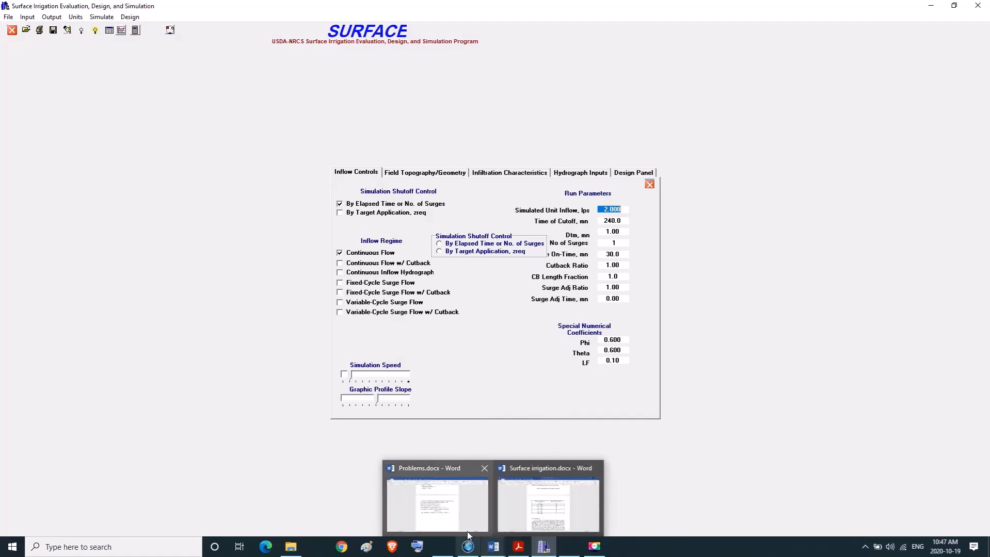
pyautogui.click(467, 531)
pyautogui.scroll(9, 463, 501)
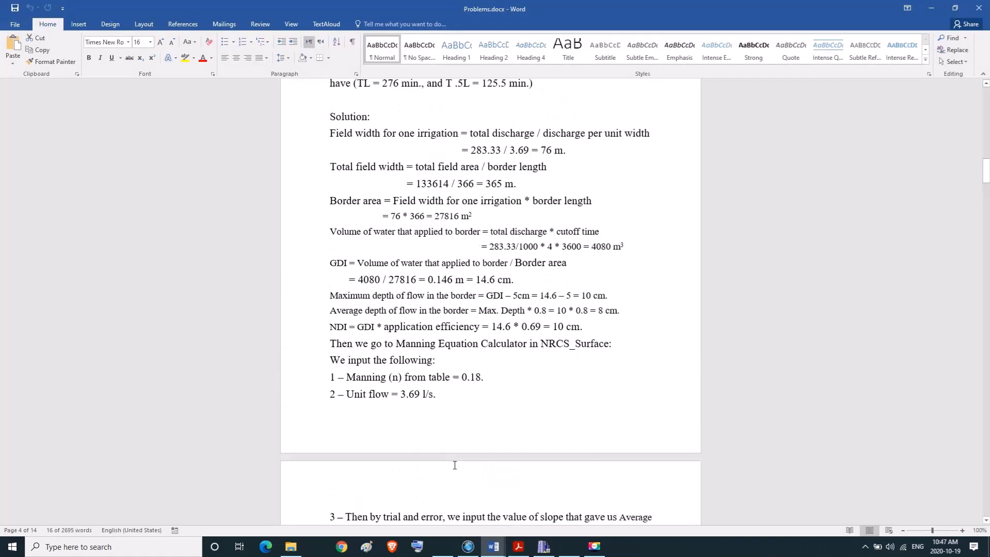
pyautogui.scroll(1, 454, 466)
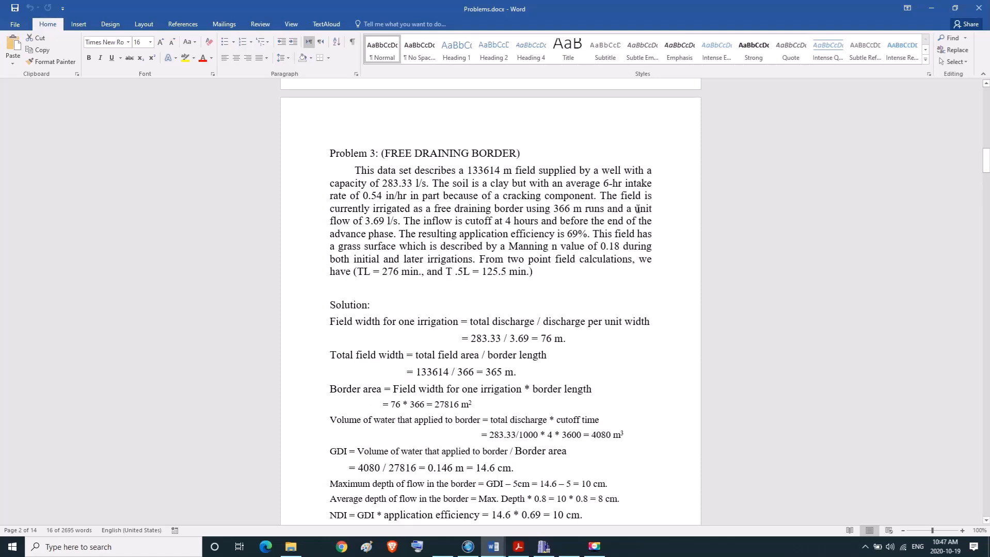
pyautogui.moveTo(638, 209); pyautogui.dragTo(399, 220)
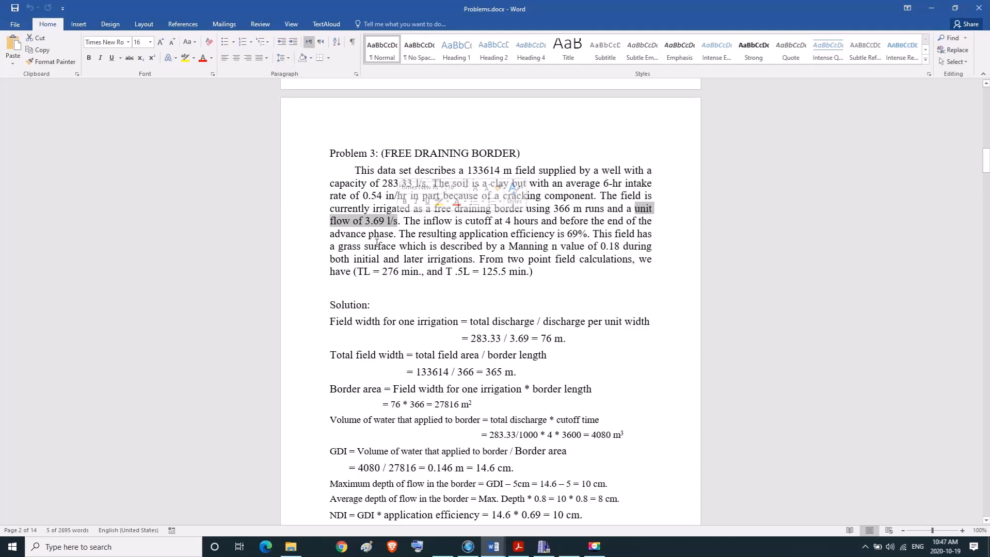
pyautogui.click(545, 547)
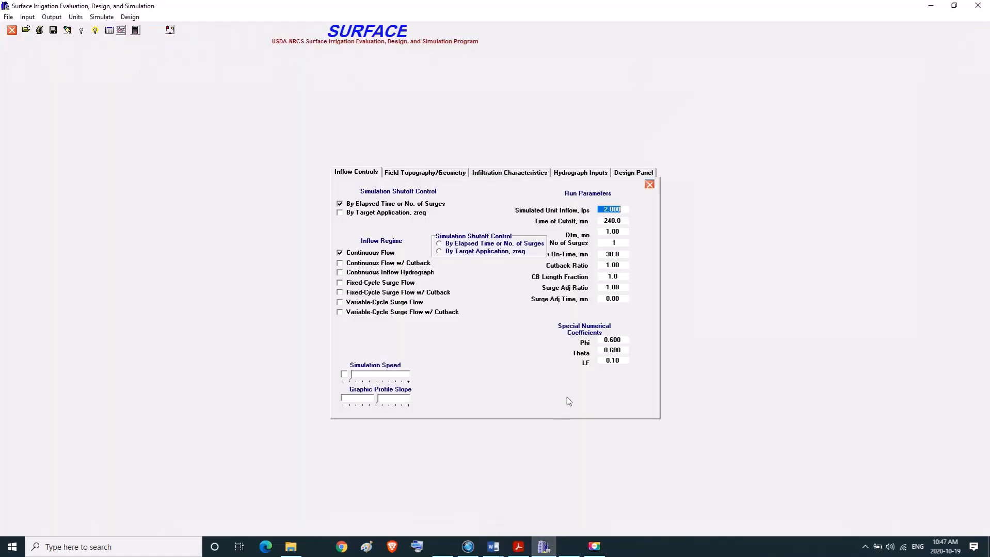
pyautogui.write('3.69')
pyautogui.press('Tab')
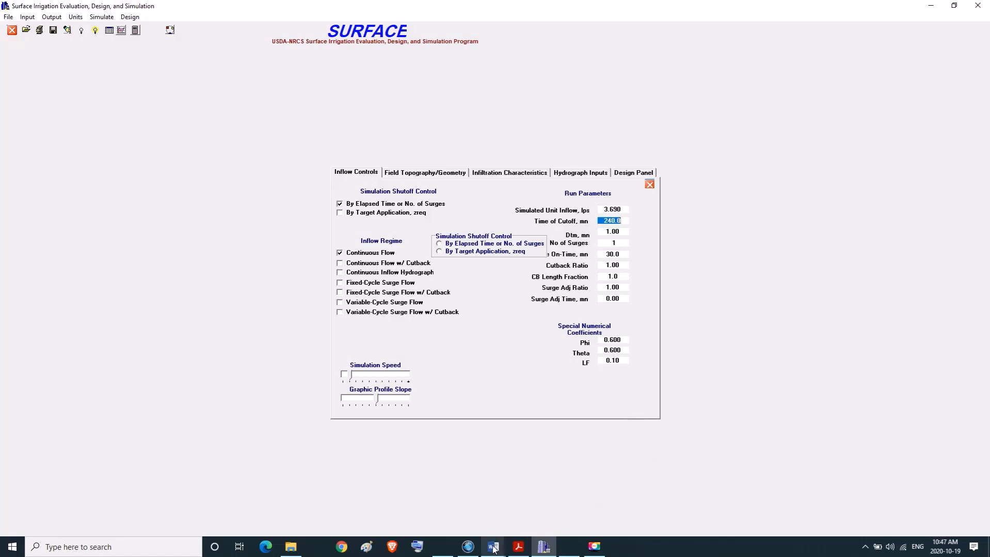
# Look up the inflow cutoff time in Problems.docx in Word and set the time of cutoff to 240 min in SURFACE.
pyautogui.moveTo(486, 532)
pyautogui.click(436, 501)
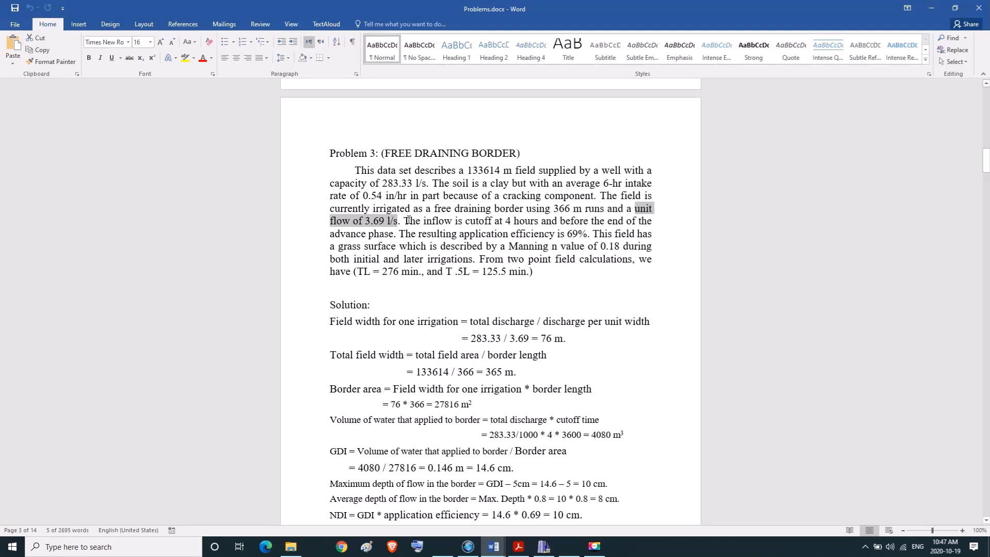
pyautogui.moveTo(404, 221); pyautogui.dragTo(535, 220)
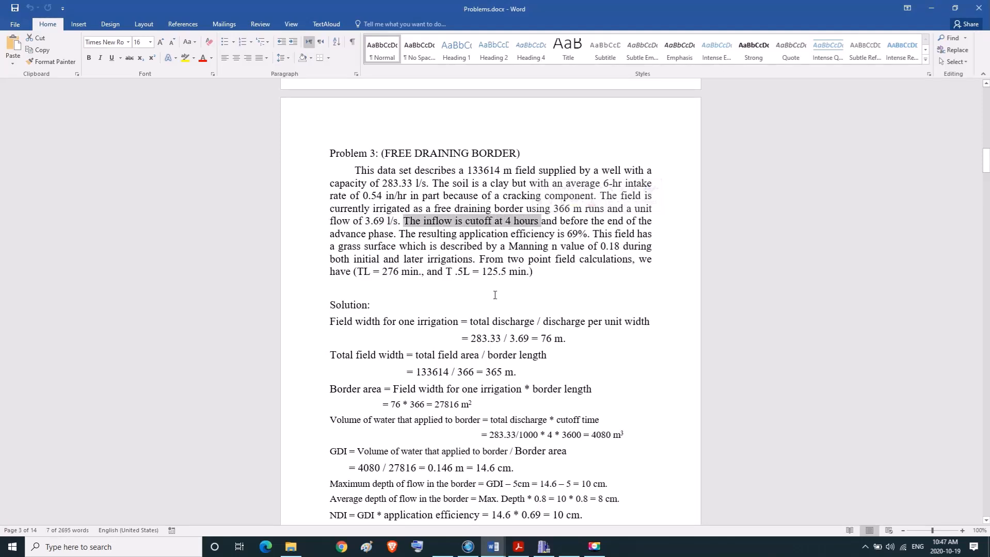
pyautogui.click(543, 547)
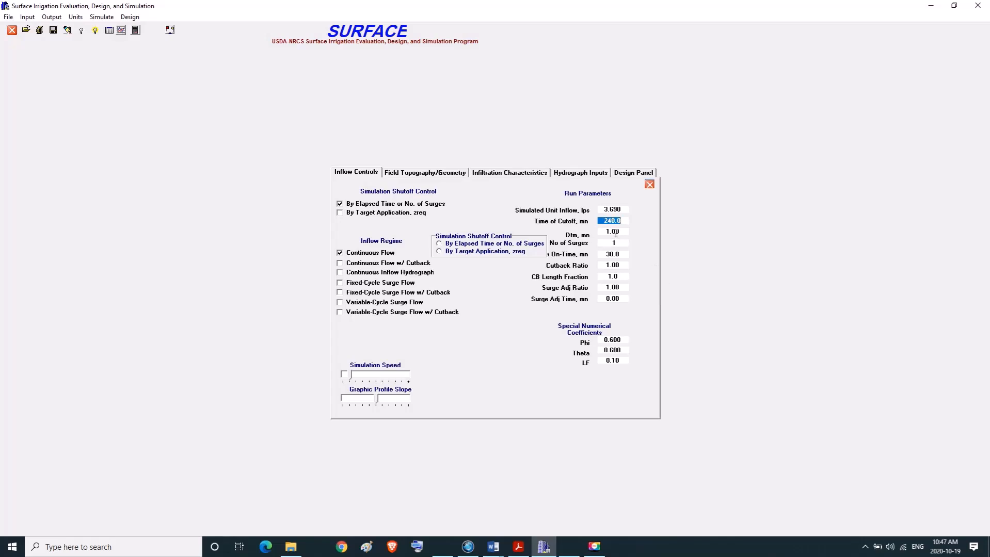
pyautogui.write('240')
pyautogui.press('Tab')
# Set both simulation shutoff controls to By Target Application, zreq, and the inflow regime to Continuous Flow w/ Cutback.
pyautogui.click(340, 214)
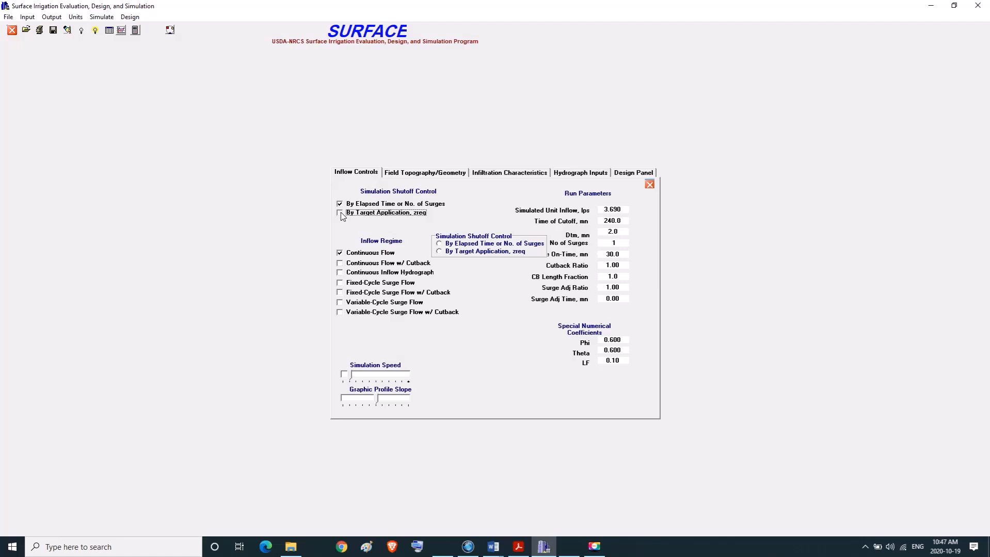
pyautogui.click(440, 253)
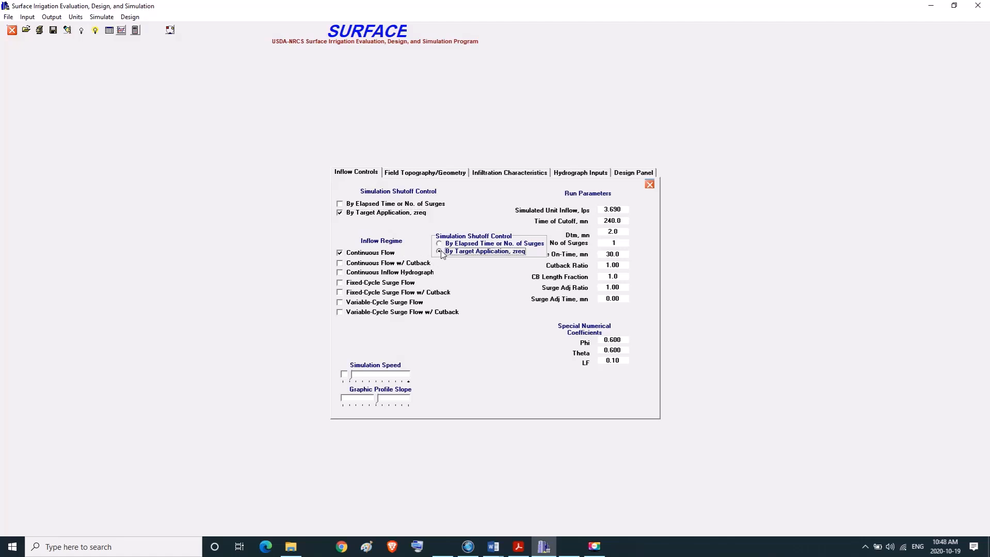
pyautogui.click(340, 264)
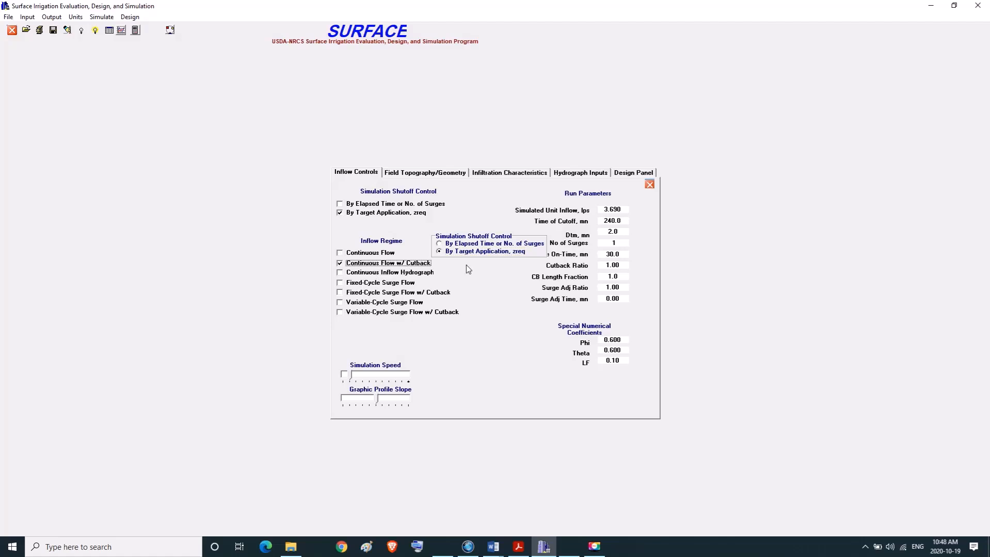
# Increase the simulation speed slightly in the inflow controls.
pyautogui.click(358, 372)
pyautogui.click(361, 377)
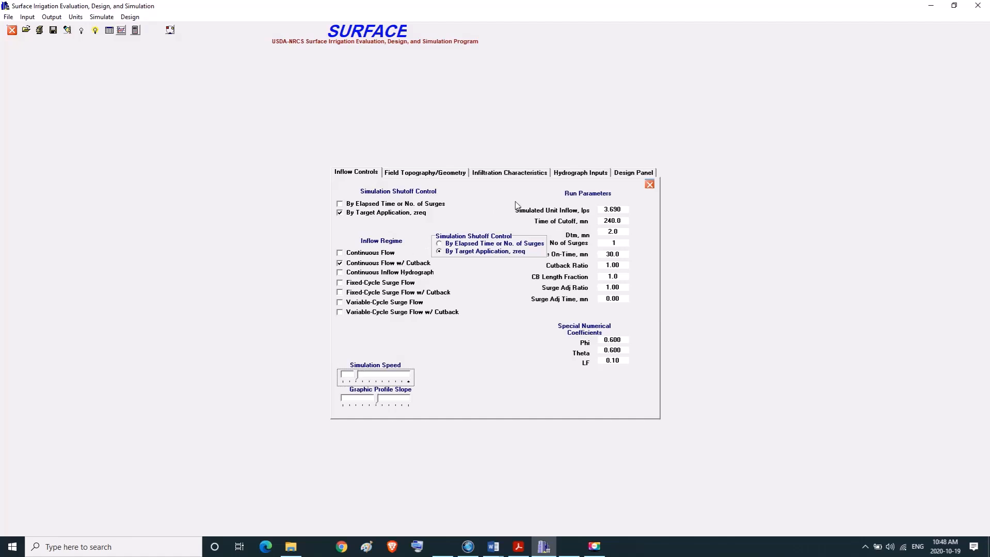
# Open the design panel and look up the total number of borders for Problem 3 in Problems.docx in Word.
pyautogui.click(630, 175)
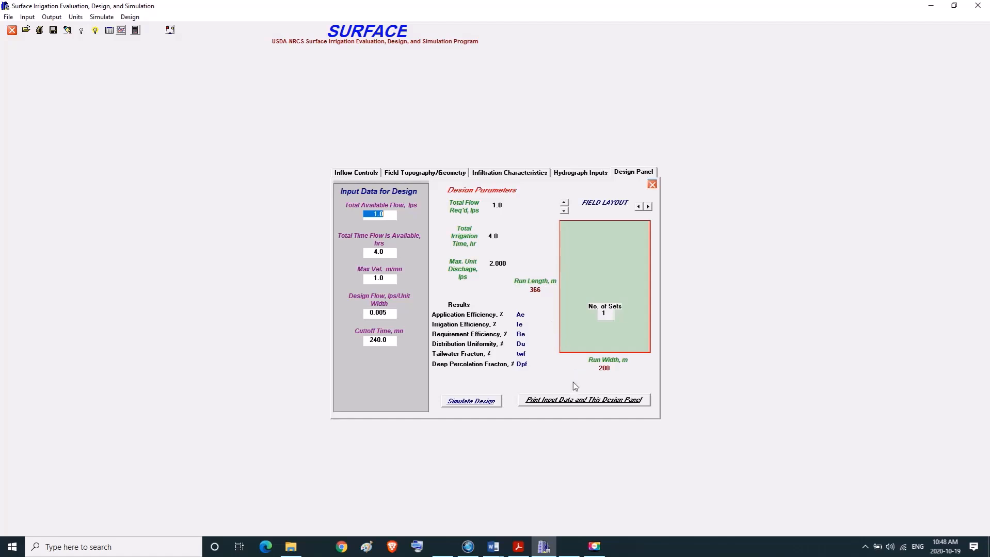
pyautogui.moveTo(518, 551)
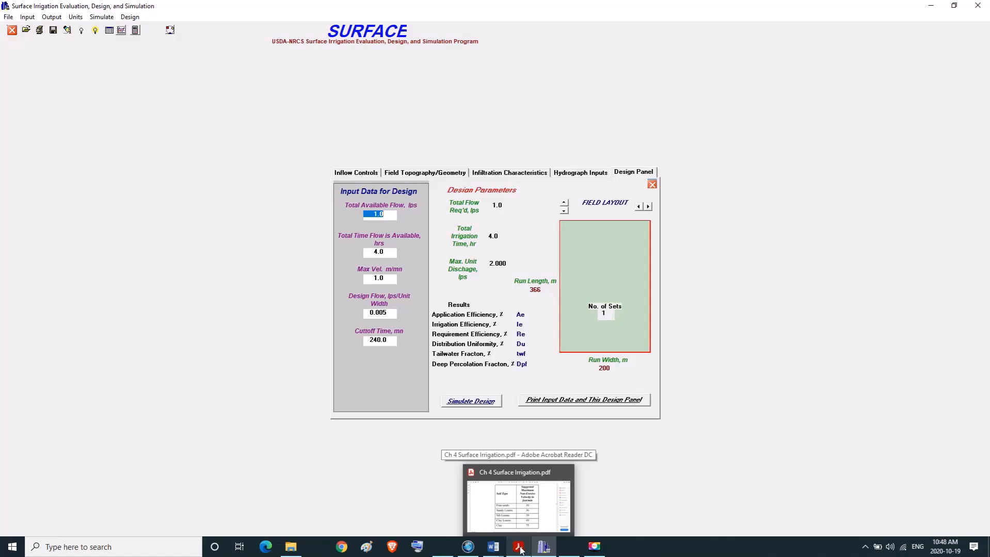
pyautogui.click(456, 490)
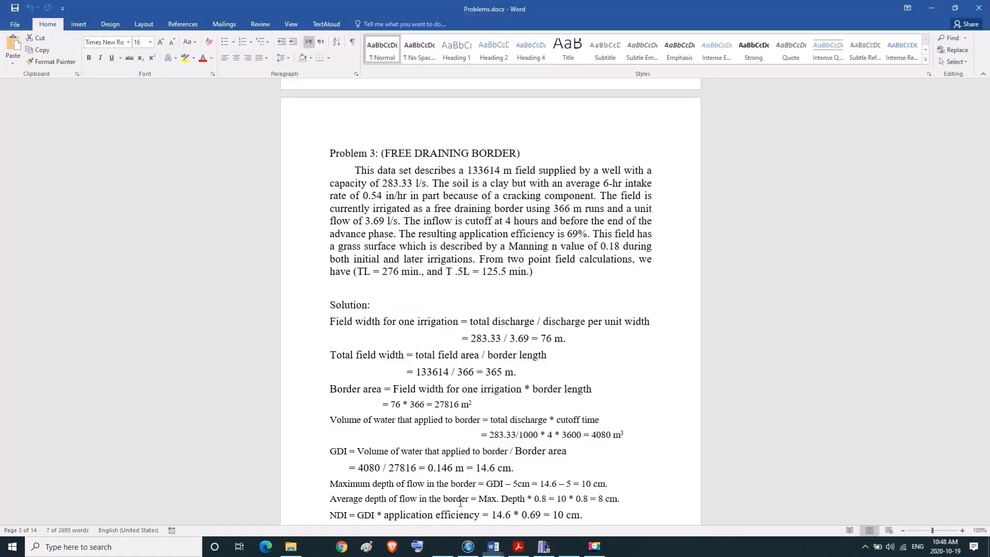
pyautogui.scroll(-2, 456, 472)
pyautogui.scroll(-8, 456, 471)
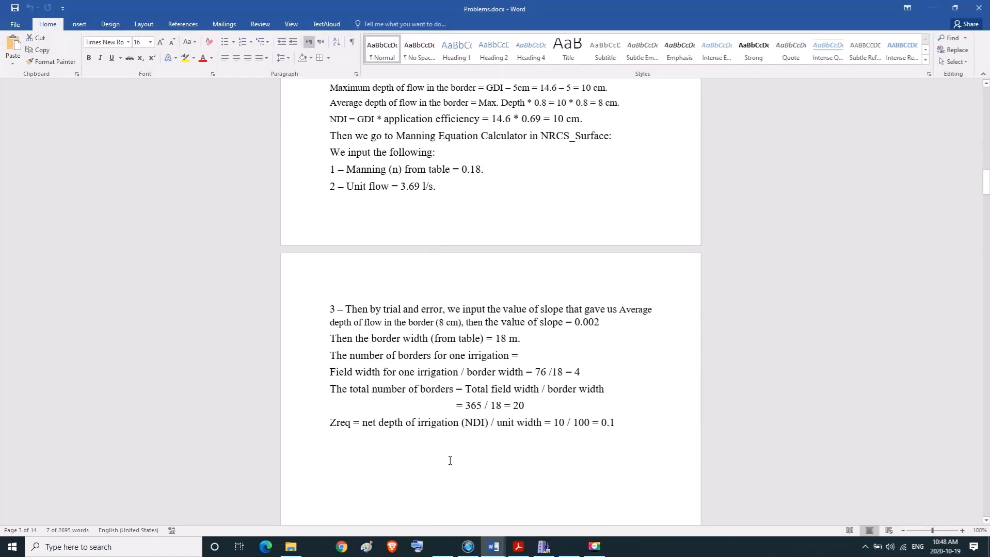
pyautogui.tripleClick(381, 393)
pyautogui.click(336, 391)
pyautogui.moveTo(331, 391); pyautogui.dragTo(517, 411)
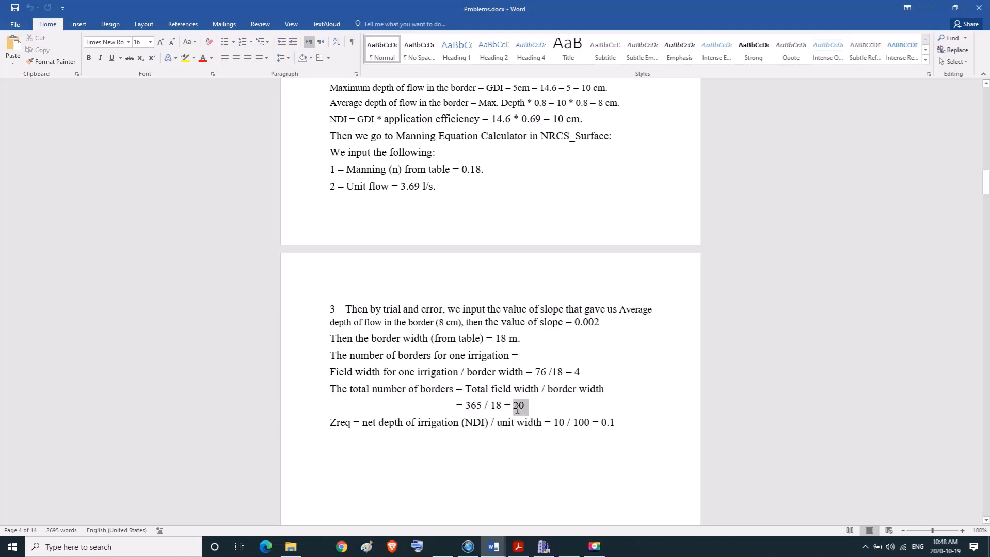
pyautogui.scroll(5, 514, 405)
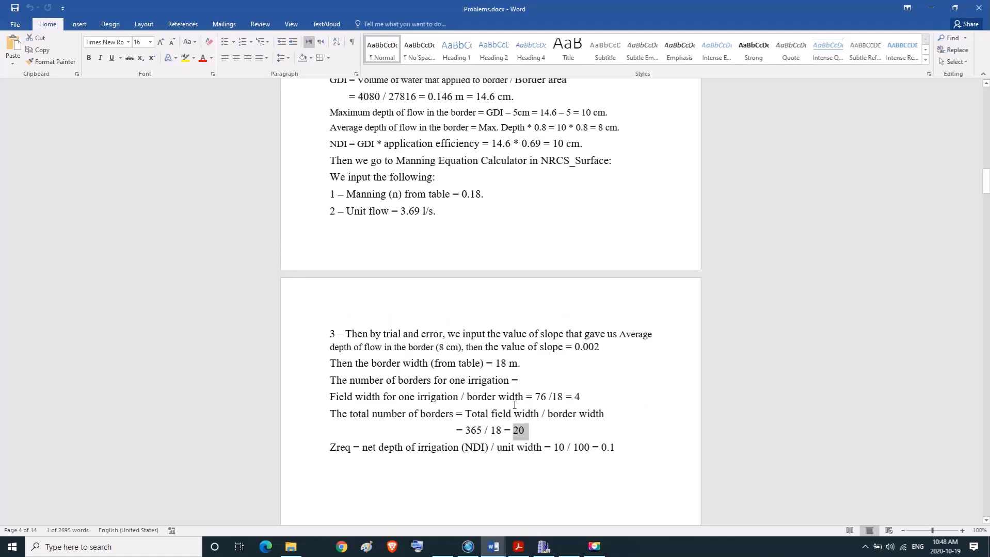
pyautogui.scroll(2, 514, 405)
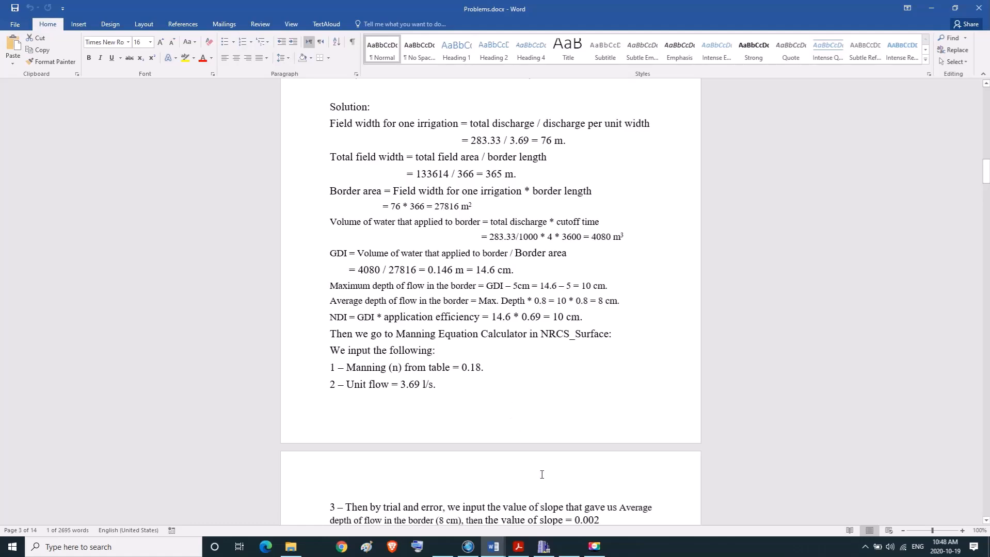
# Switch back to SURFACE and divide the field layout across its width into 20 sets in the design panel.
pyautogui.click(543, 547)
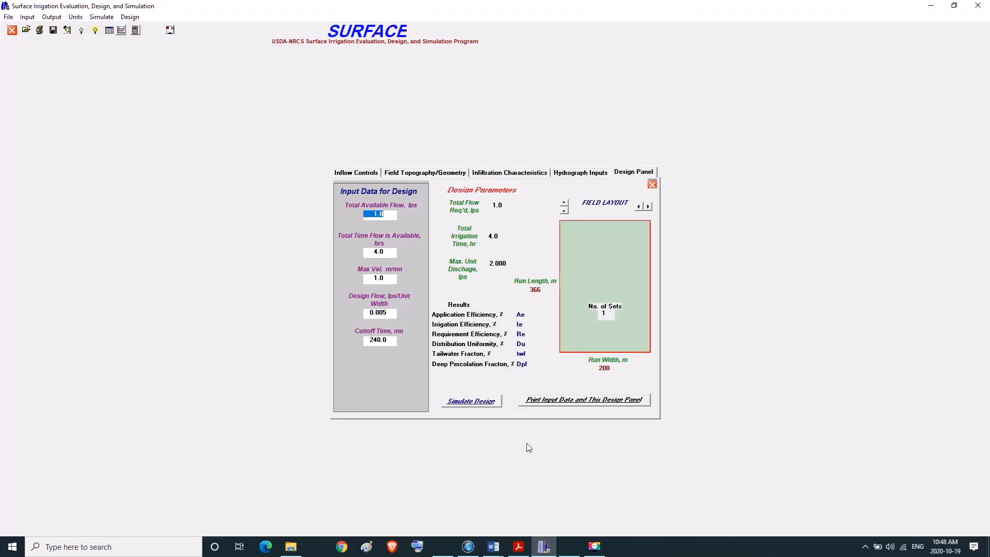
pyautogui.click(649, 207)
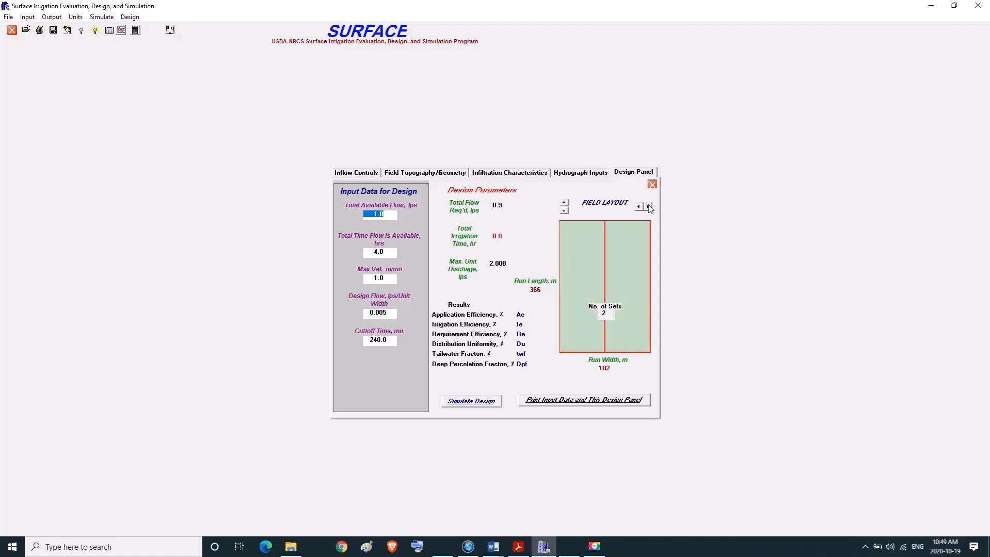
pyautogui.click(648, 207)
pyautogui.click(648, 207)
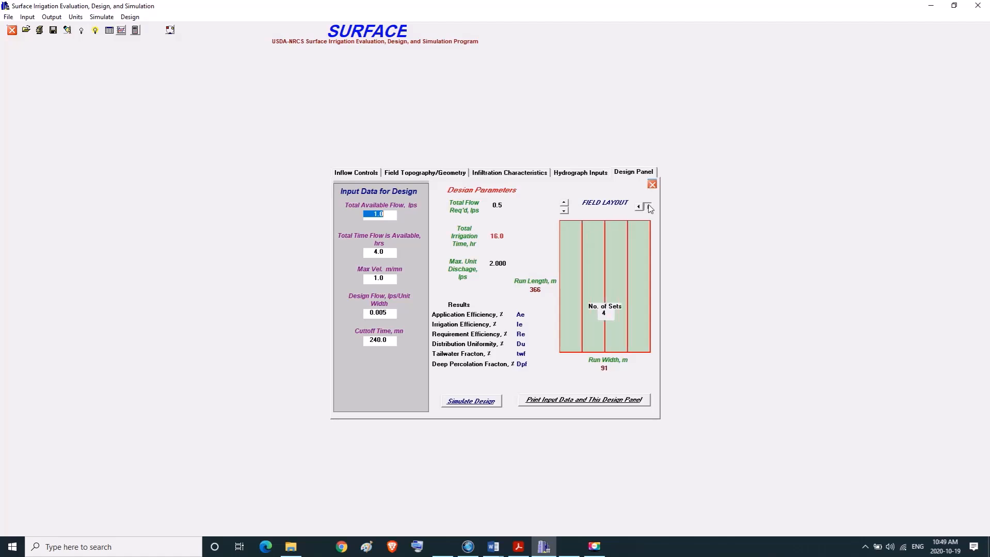
pyautogui.click(648, 207)
pyautogui.click(649, 207)
pyautogui.click(648, 207)
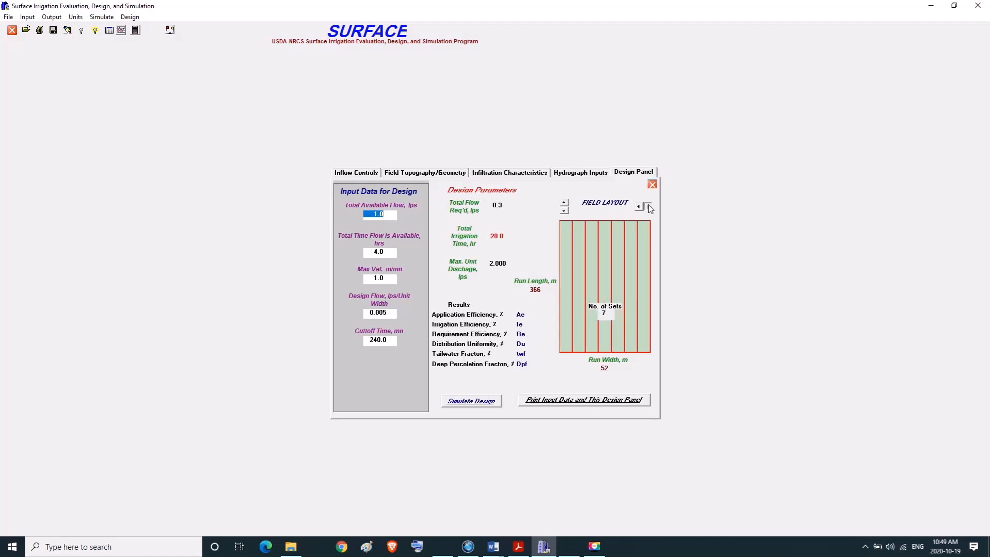
pyautogui.click(648, 207)
pyautogui.click(649, 207)
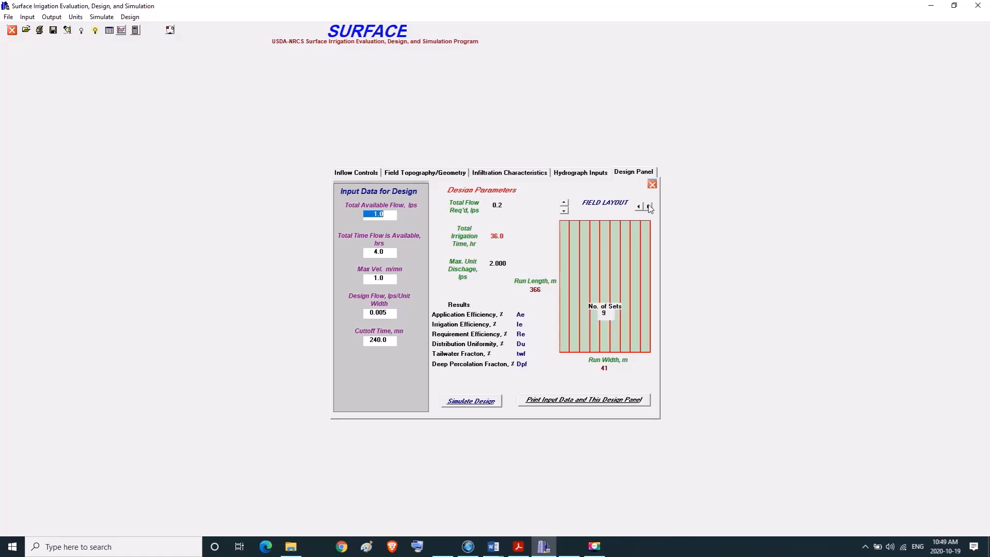
pyautogui.click(648, 207)
pyautogui.click(649, 207)
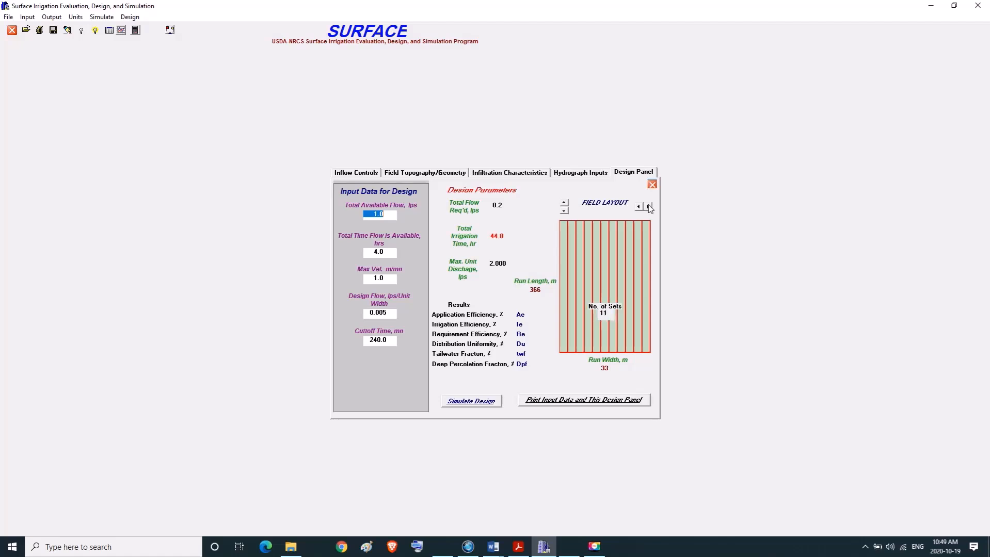
pyautogui.click(648, 207)
pyautogui.click(649, 207)
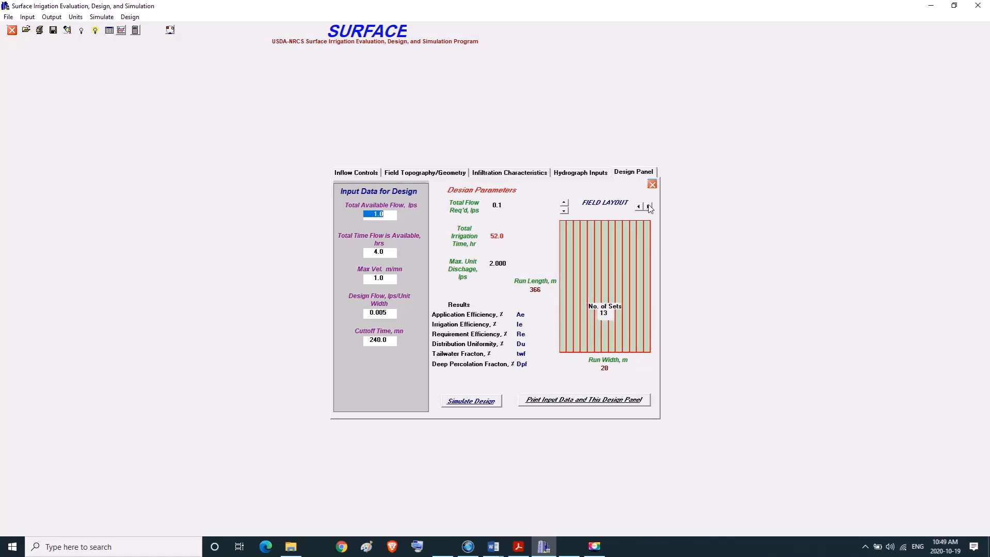
pyautogui.click(648, 207)
pyautogui.click(648, 207)
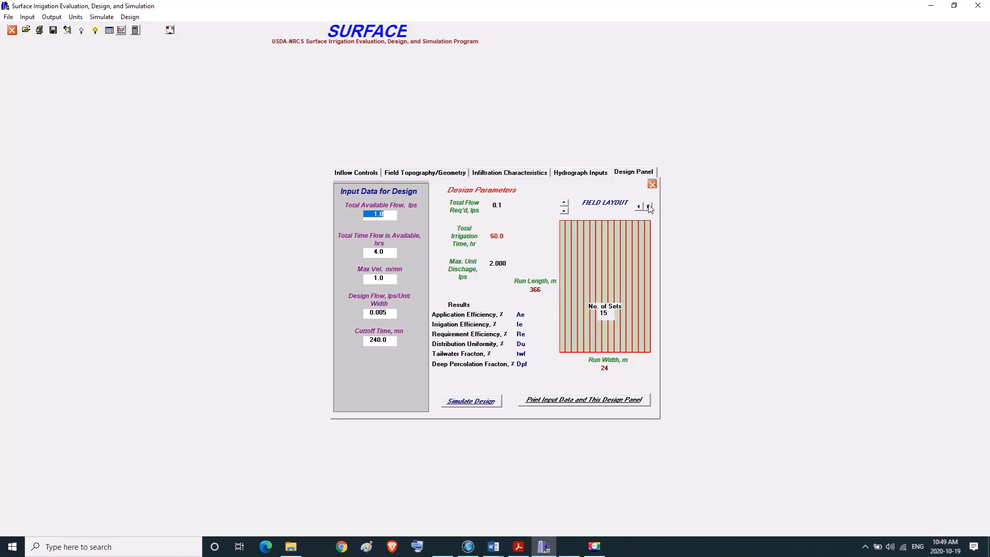
pyautogui.click(649, 207)
pyautogui.click(648, 207)
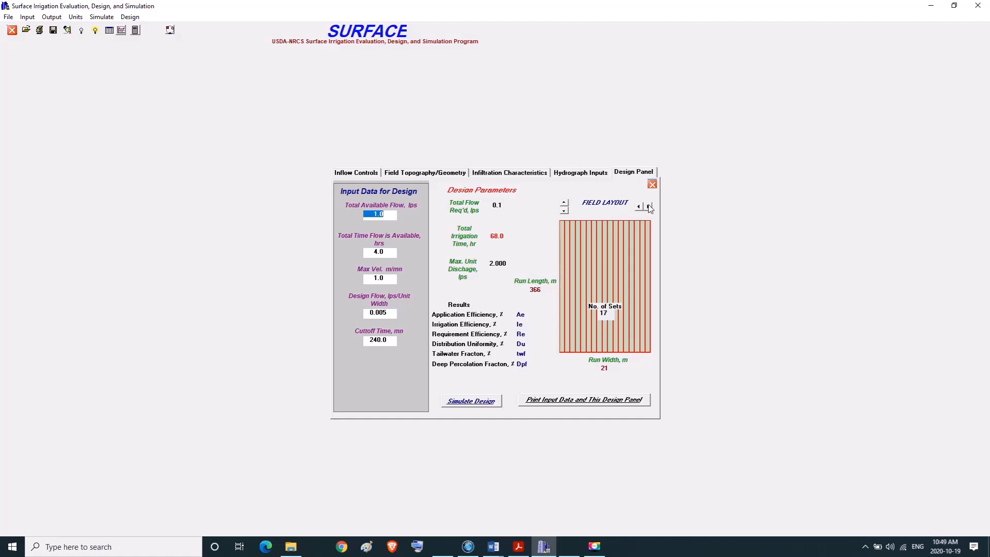
pyautogui.click(649, 207)
pyautogui.click(648, 207)
pyautogui.click(649, 207)
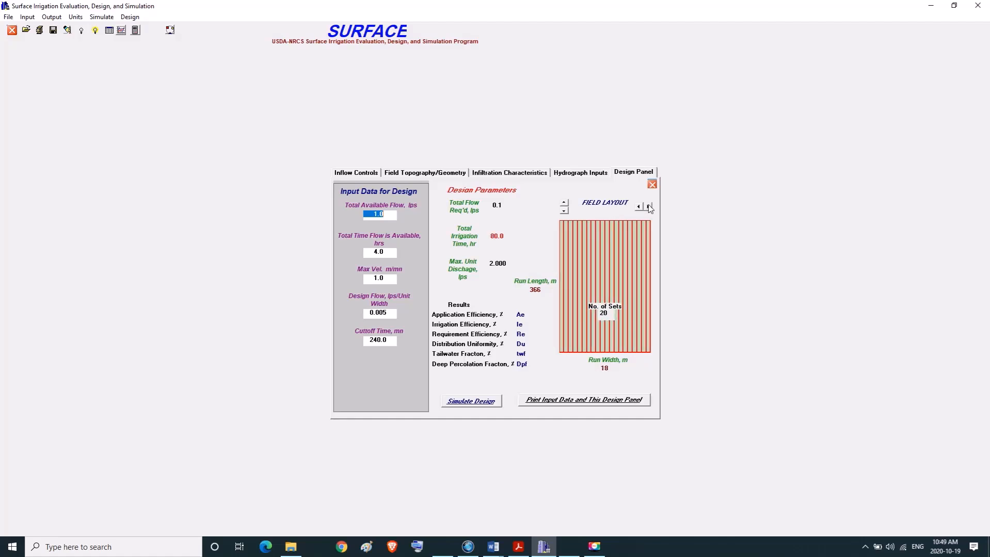
# Check the number of sets, the run width and the run length in the field layout.
pyautogui.click(602, 313)
pyautogui.click(601, 368)
pyautogui.click(537, 290)
# Look up the well capacity for Problem 3 in Problems.docx in Word.
pyautogui.moveTo(491, 551)
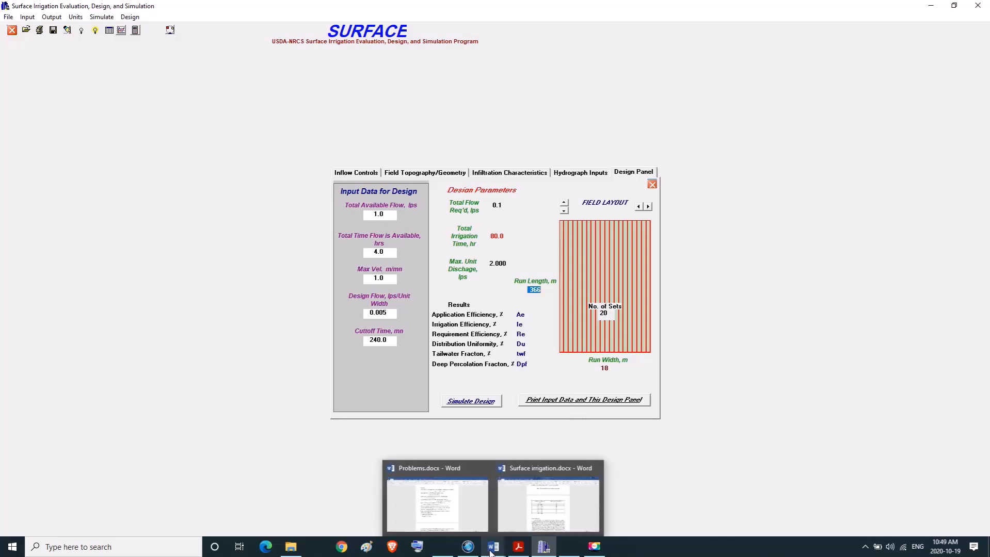
pyautogui.click(462, 511)
pyautogui.scroll(7, 500, 442)
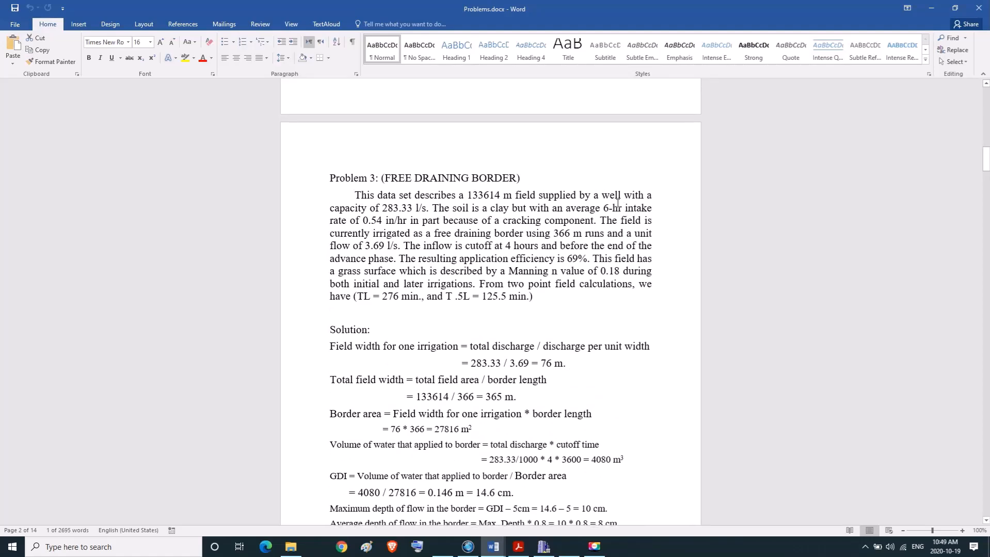
pyautogui.moveTo(383, 208); pyautogui.dragTo(415, 209)
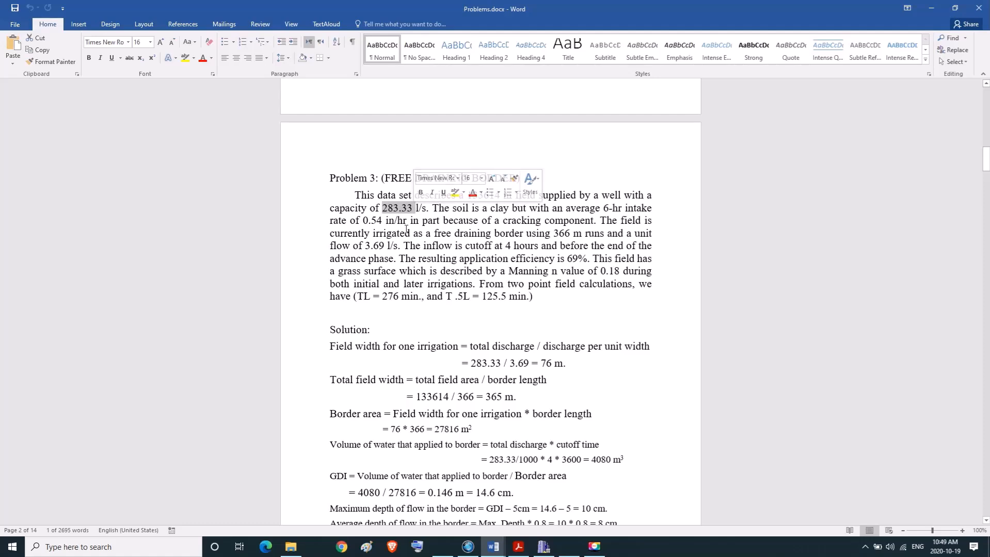
# Switch back to SURFACE and set the total available flow to 283.33 lps in the design input data.
pyautogui.click(544, 547)
pyautogui.moveTo(393, 219); pyautogui.dragTo(397, 220)
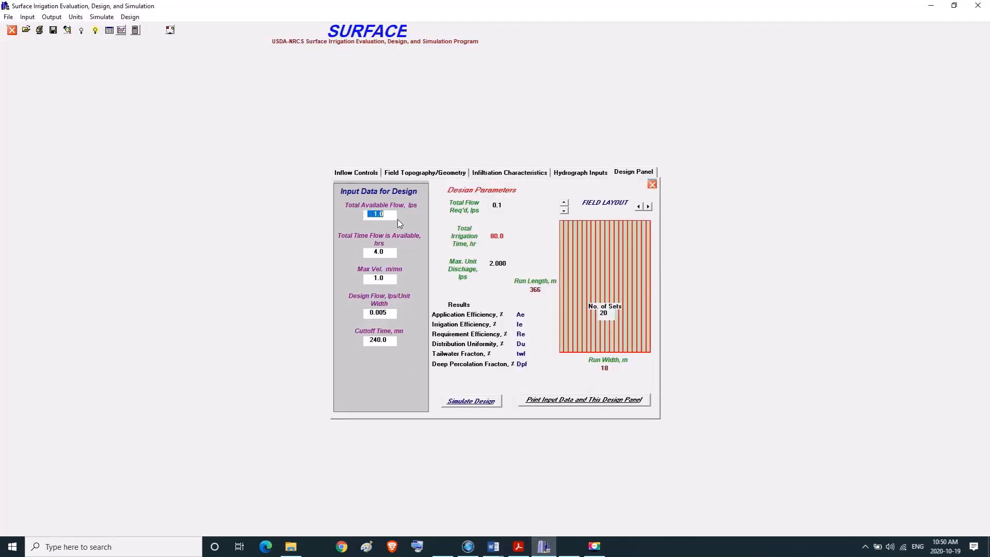
pyautogui.write('283.33')
pyautogui.press('Tab')
# Look up the inflow cutoff time for Problem 3 in Problems.docx in Word.
pyautogui.moveTo(493, 547)
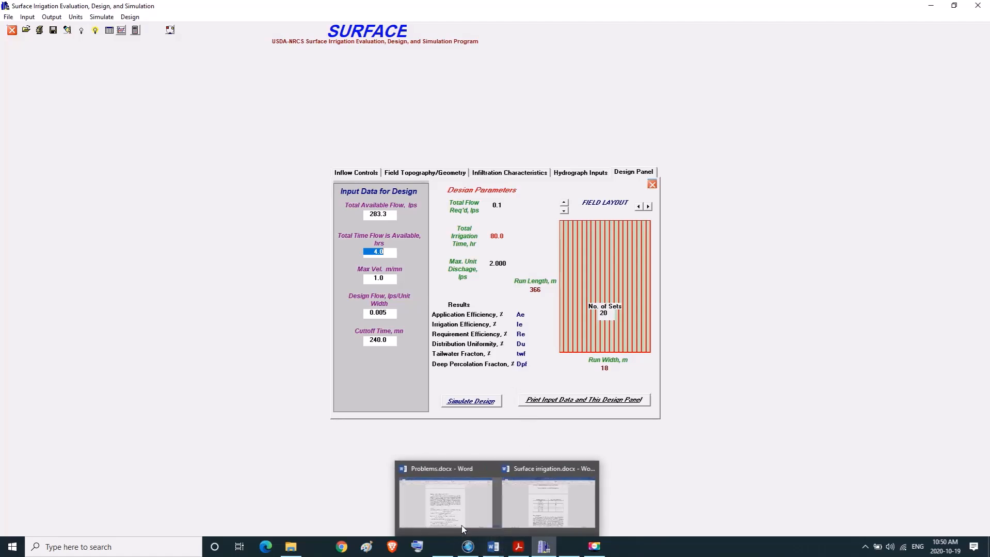
pyautogui.click(461, 523)
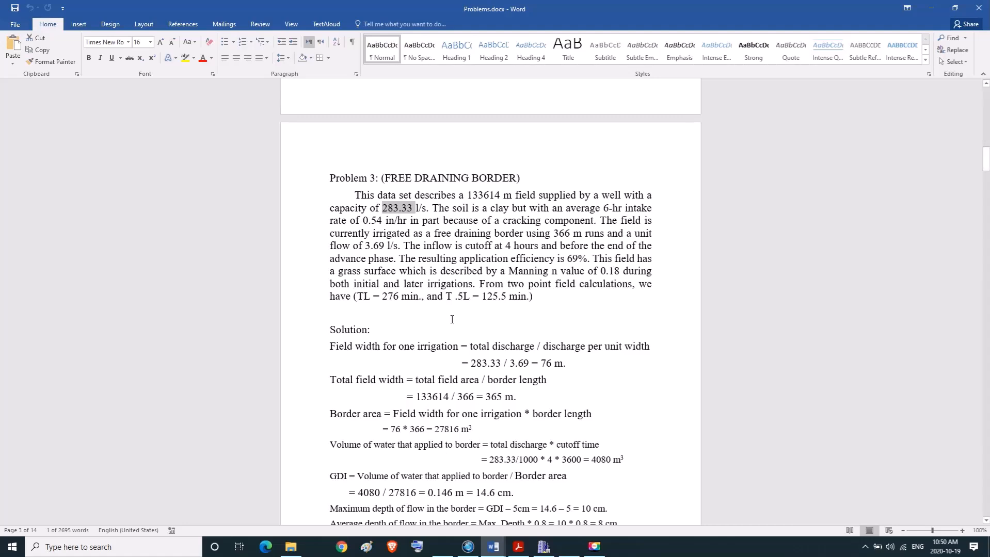
pyautogui.doubleClick(507, 246)
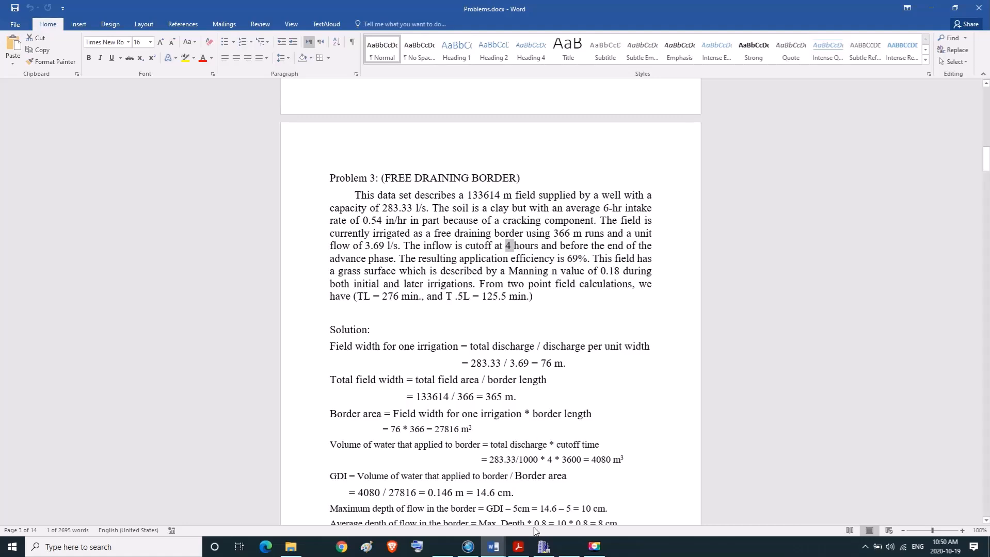
# Switch back to SURFACE and set the total time flow is available to 96 hrs.
pyautogui.click(544, 547)
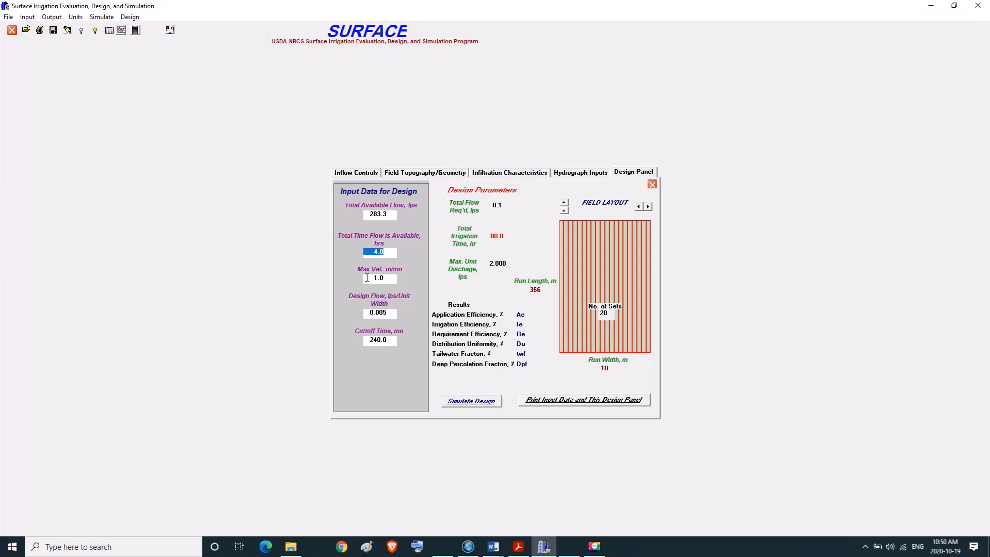
pyautogui.write('96')
pyautogui.press('Tab')
# Check the soil type selected in the intake curve table for initial continuous flow conditions, leaving the table unchanged.
pyautogui.click(519, 175)
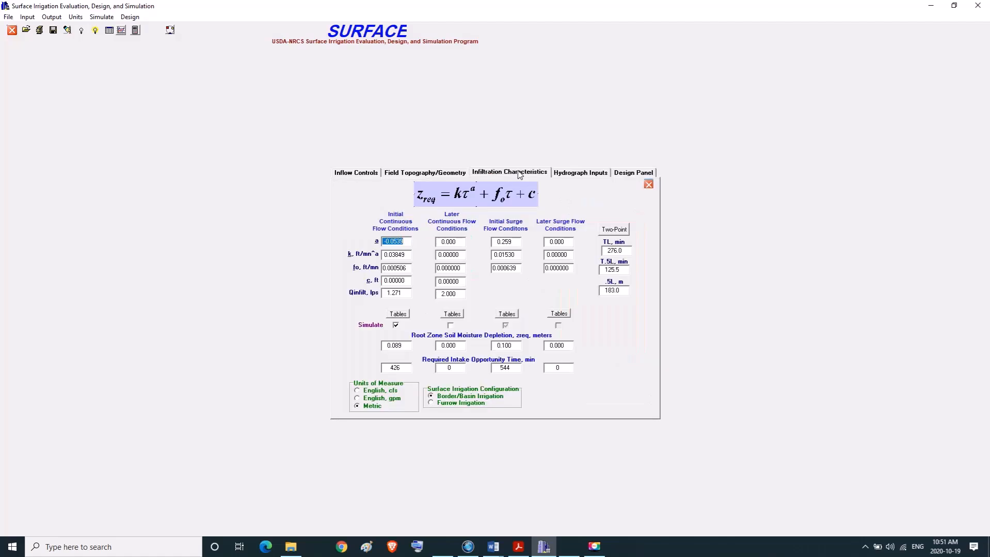
pyautogui.click(397, 314)
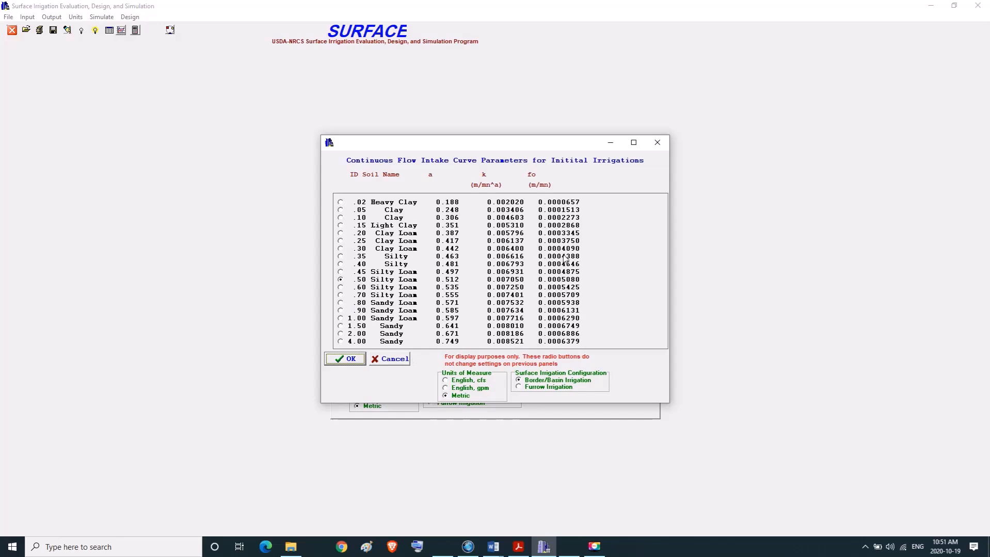
pyautogui.click(656, 143)
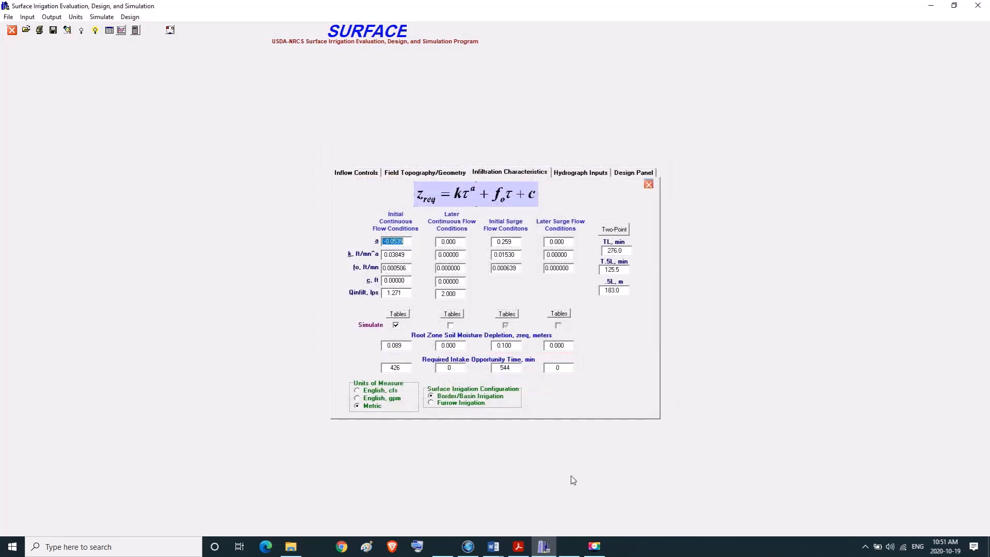
# Look up the suggested maximum non-erosive velocity for silt loams and its unit in Ch 4 Surface Irrigation.pdf in Acrobat Reader.
pyautogui.click(514, 554)
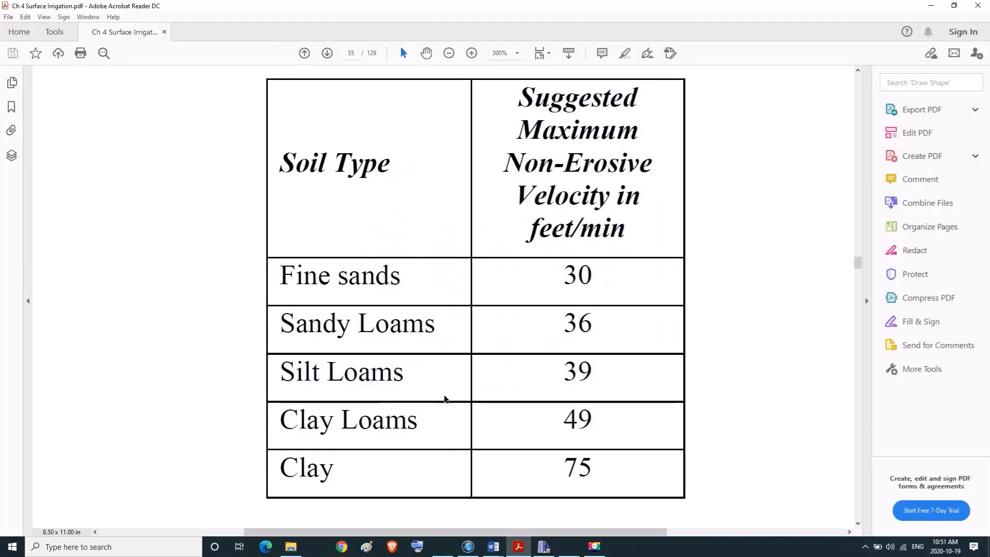
pyautogui.moveTo(279, 373); pyautogui.dragTo(388, 371)
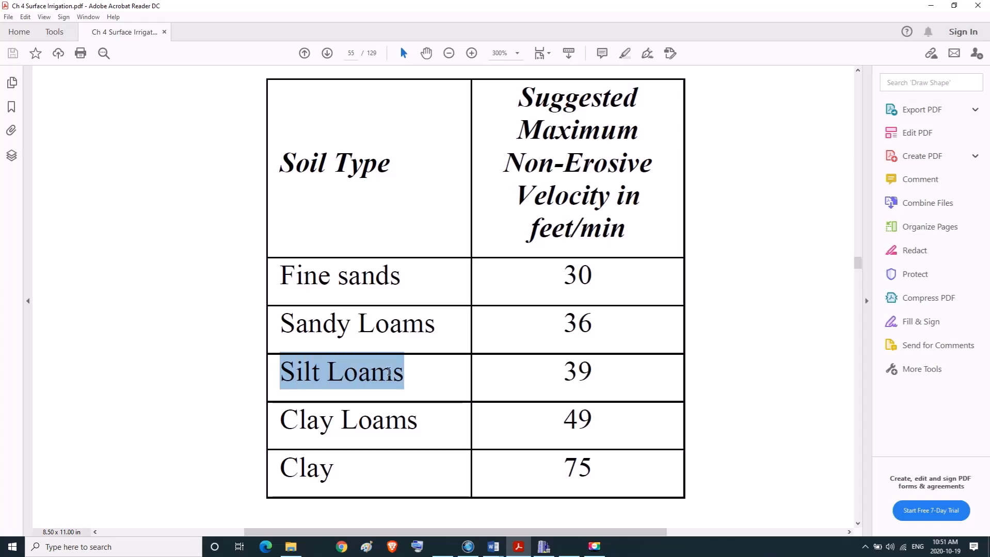
pyautogui.moveTo(531, 98); pyautogui.dragTo(645, 228)
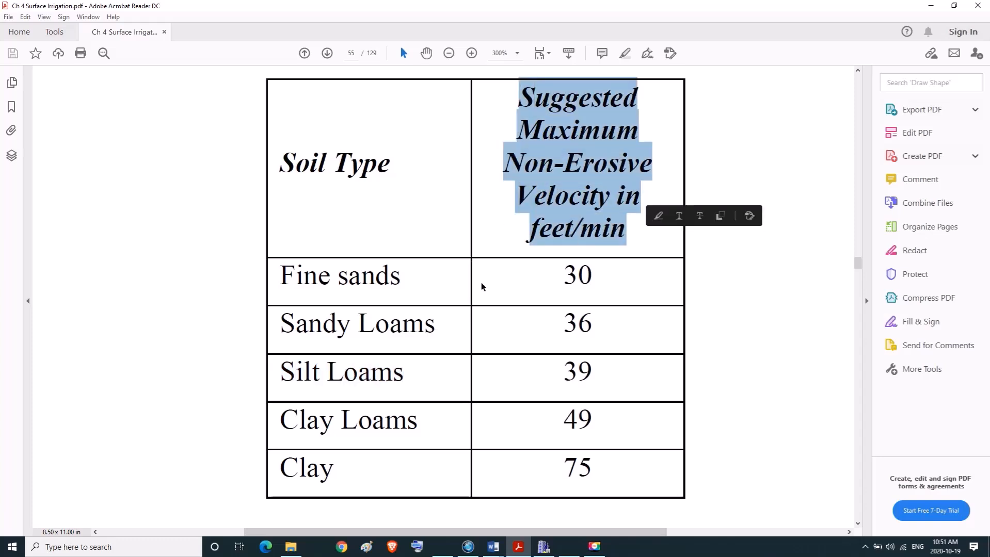
pyautogui.moveTo(278, 380); pyautogui.dragTo(372, 380)
pyautogui.click(539, 372)
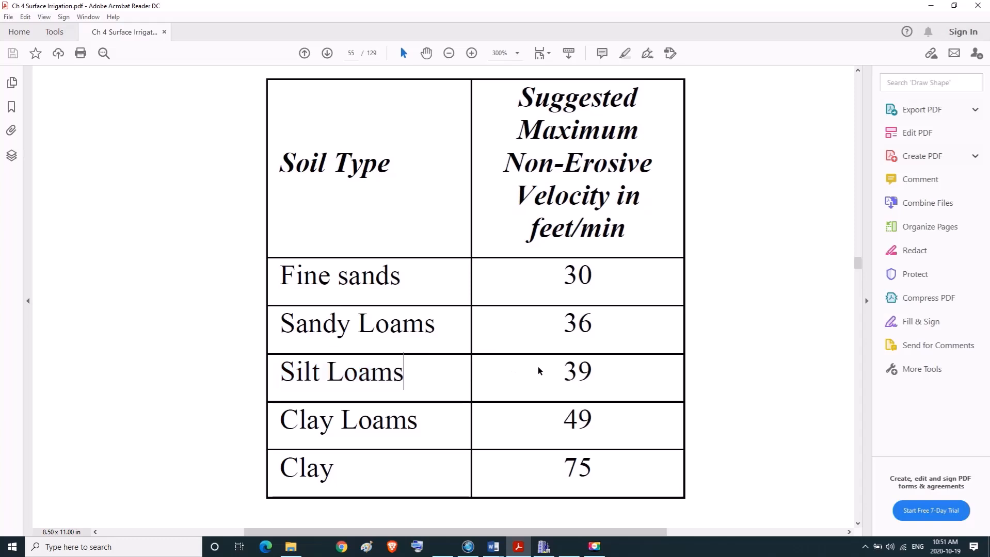
pyautogui.moveTo(561, 374); pyautogui.dragTo(592, 377)
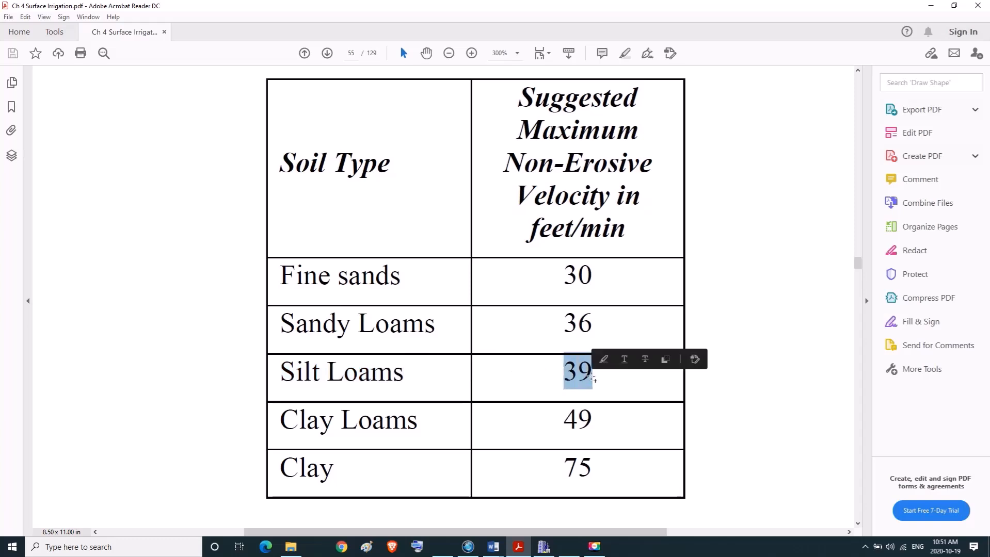
pyautogui.click(528, 237)
pyautogui.moveTo(528, 237); pyautogui.dragTo(627, 237)
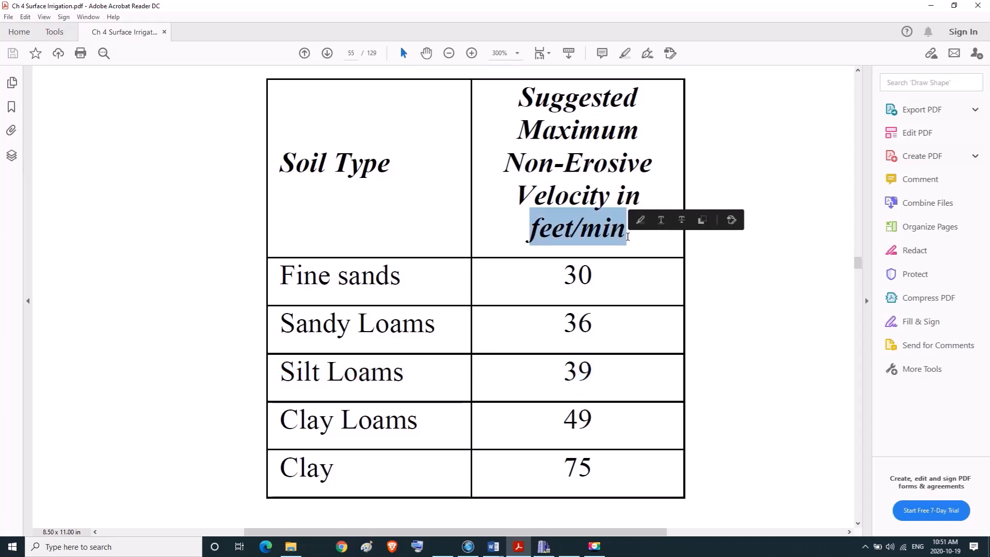
pyautogui.click(552, 380)
pyautogui.moveTo(555, 365); pyautogui.dragTo(594, 373)
pyautogui.hotkey('ctrl', 'c')
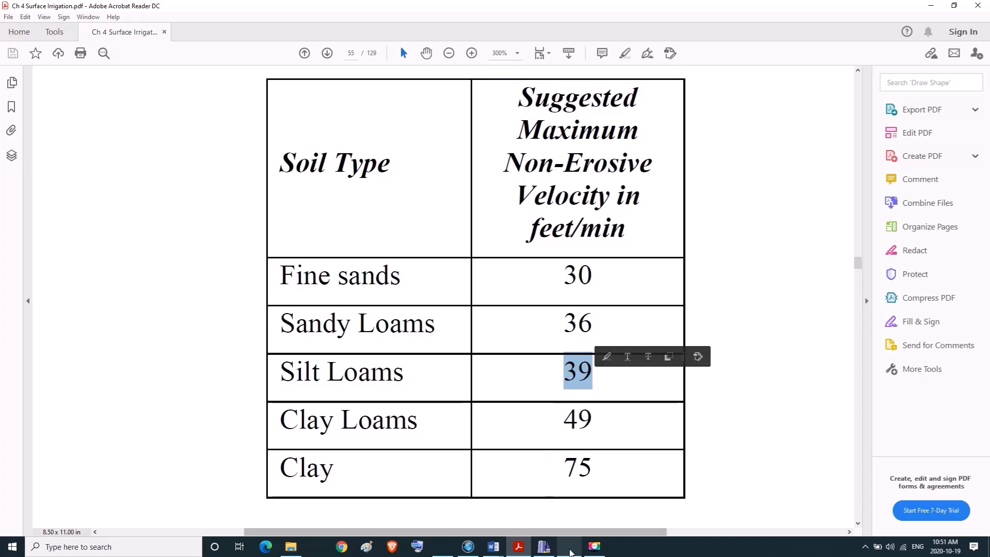
# Convert the silt loam velocity of 39 feet/min to metres per minute in Calculator by dividing it by 3.28.
pyautogui.click(571, 550)
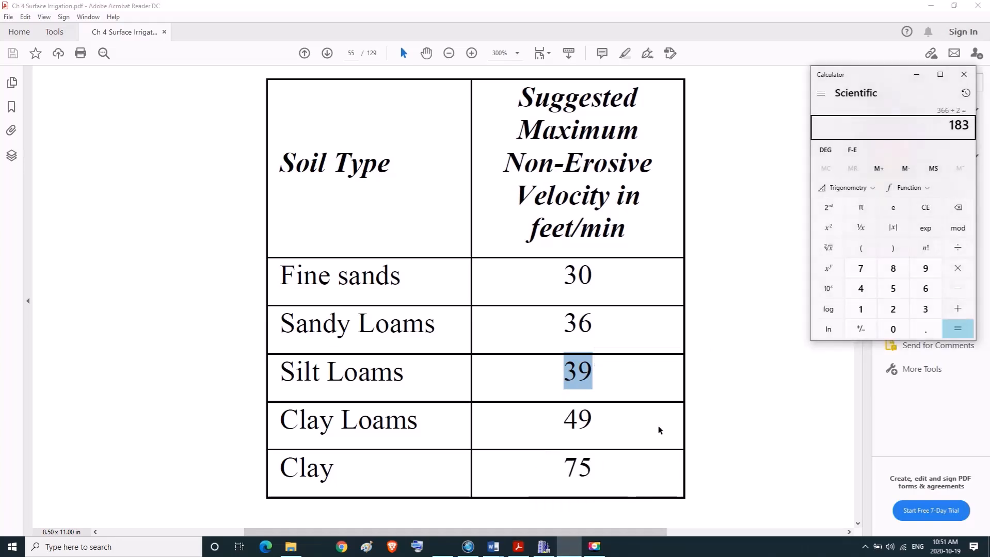
pyautogui.hotkey('ctrl', 'v')
pyautogui.write('3.28')
pyautogui.press('Return')
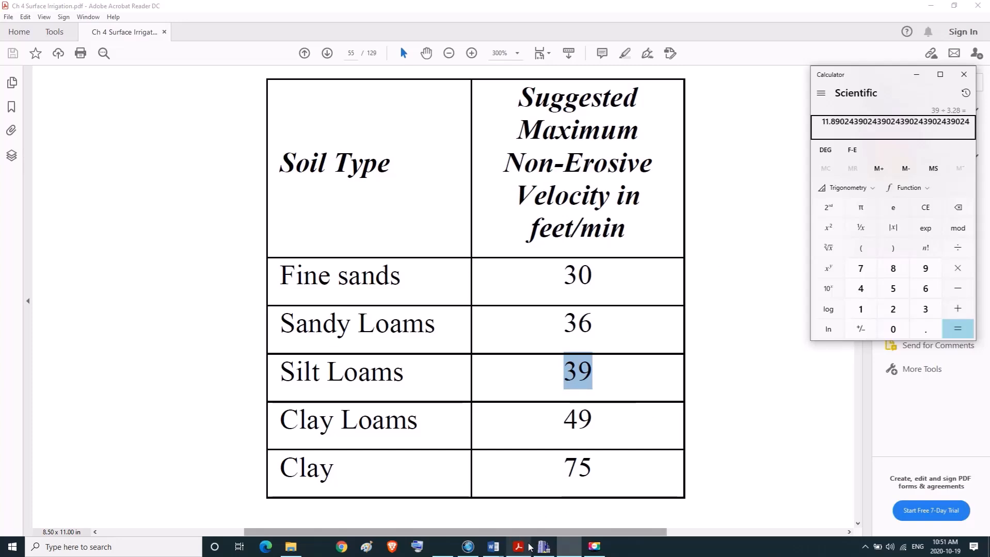
# Switch back to SURFACE and set the maximum velocity to 11.9 m/mn in the design panel.
pyautogui.click(543, 547)
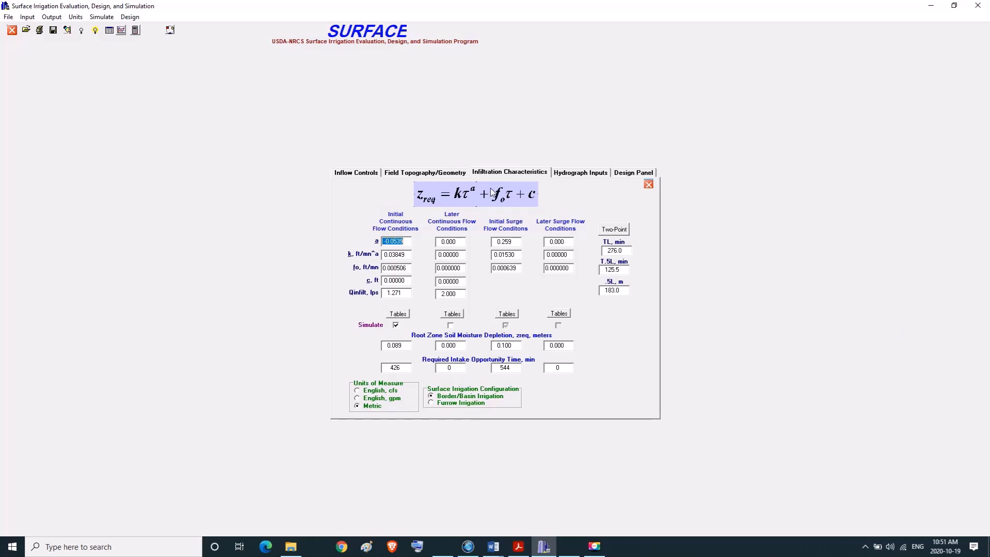
pyautogui.click(650, 173)
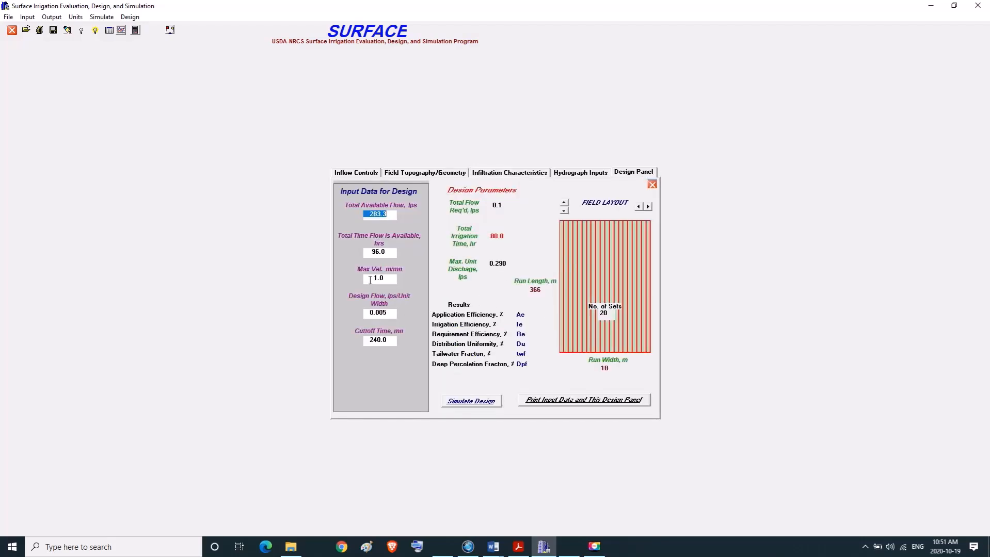
pyautogui.moveTo(370, 280); pyautogui.dragTo(393, 280)
pyautogui.write('1')
pyautogui.press('Tab')
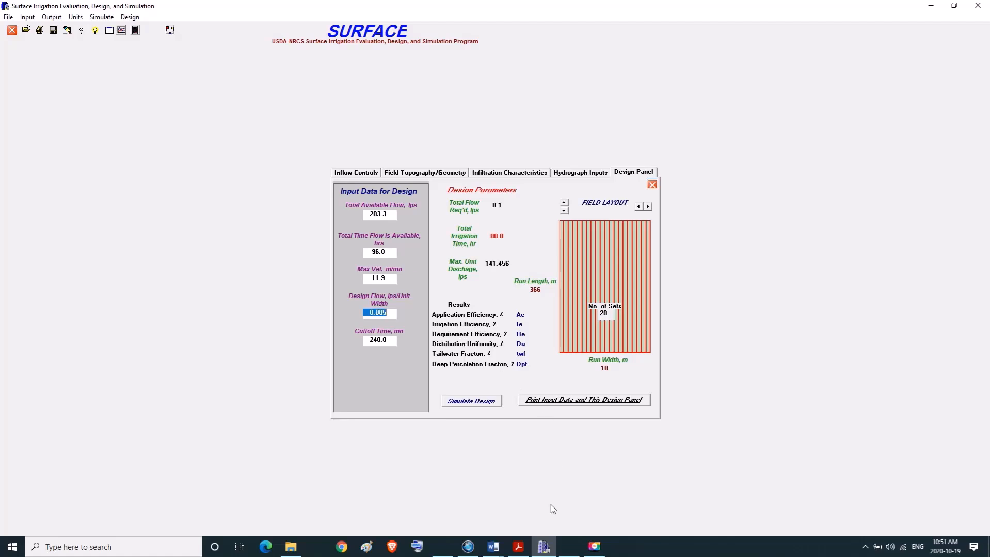
# Look up the unit flow for Problem 3 in Problems.docx in Word.
pyautogui.moveTo(493, 546)
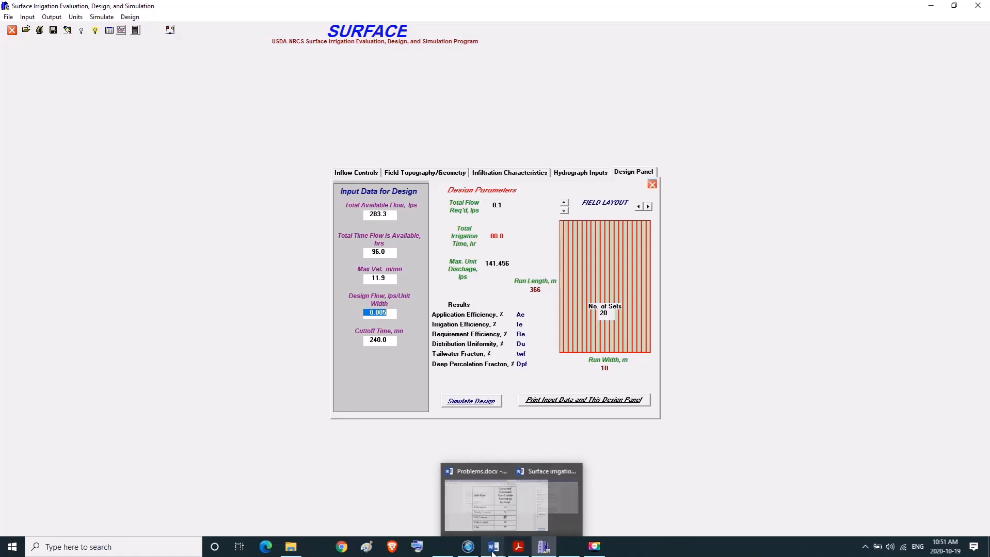
pyautogui.click(462, 511)
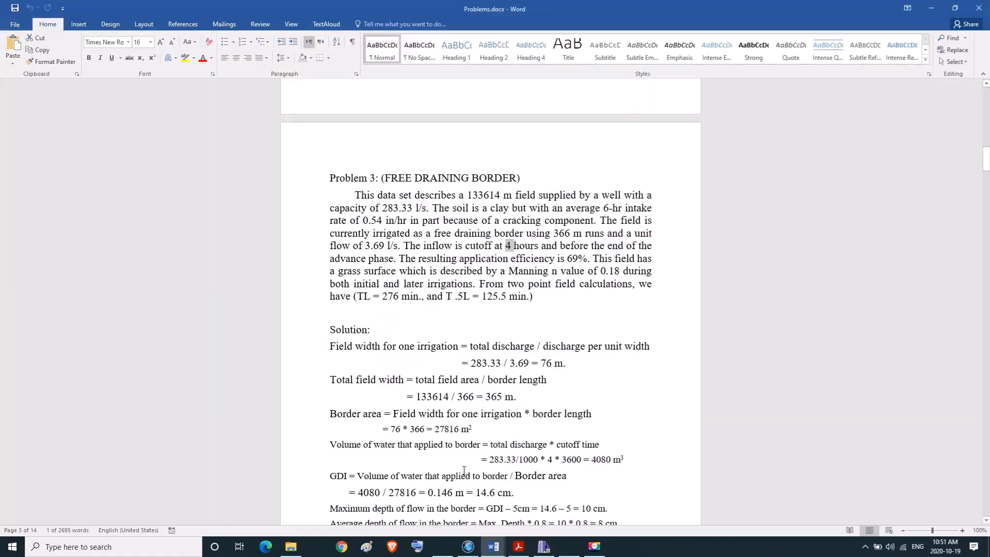
pyautogui.click(459, 318)
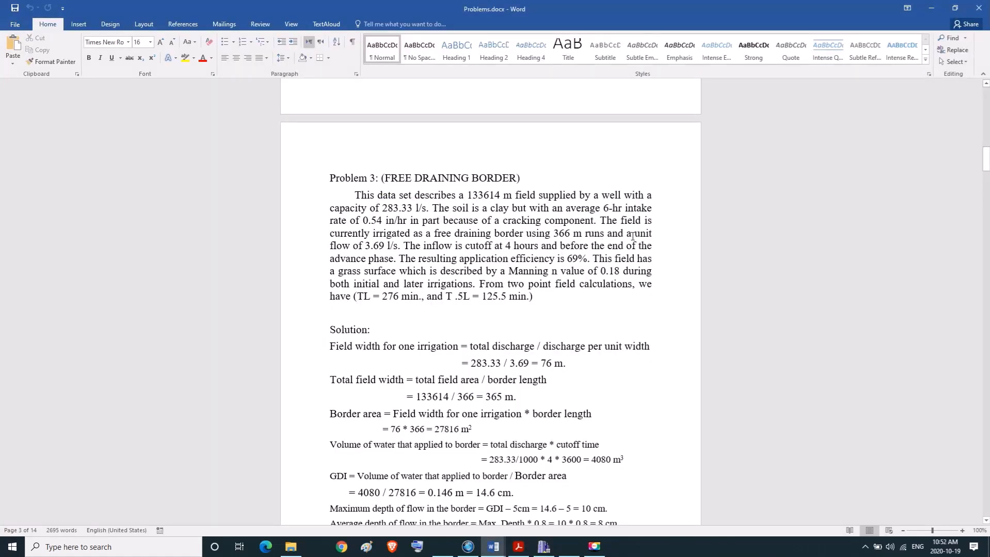
pyautogui.moveTo(643, 237); pyautogui.dragTo(384, 250)
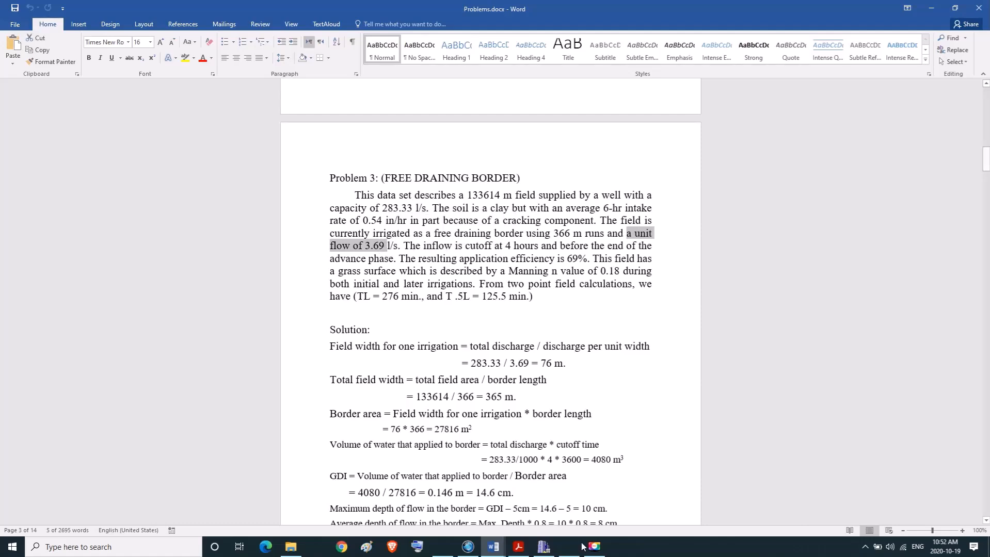
# Switch back to SURFACE and set the design flow to 3.69 lps per unit width, keeping the existing cutoff time.
pyautogui.hotkey('alt', 'Tab')
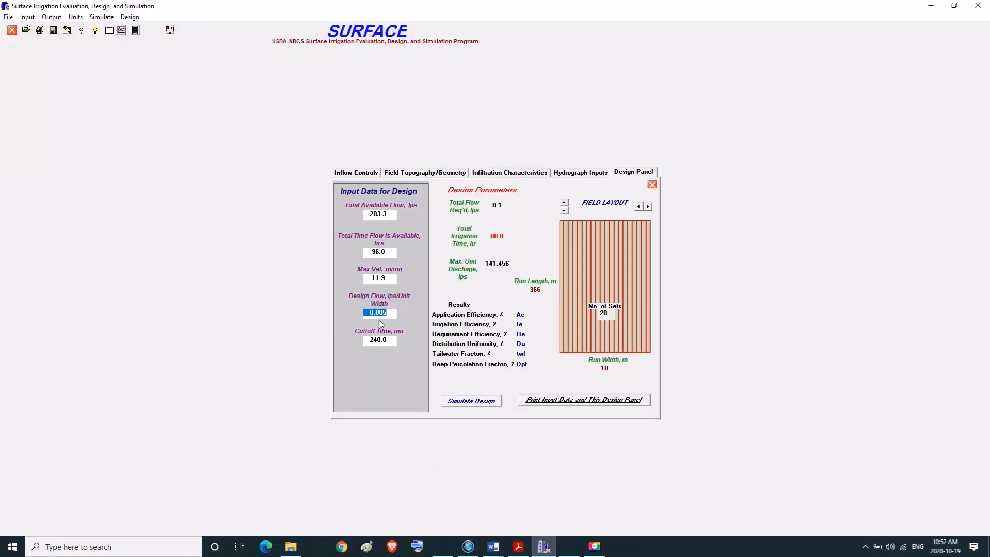
pyautogui.write('3.69')
pyautogui.press('Tab')
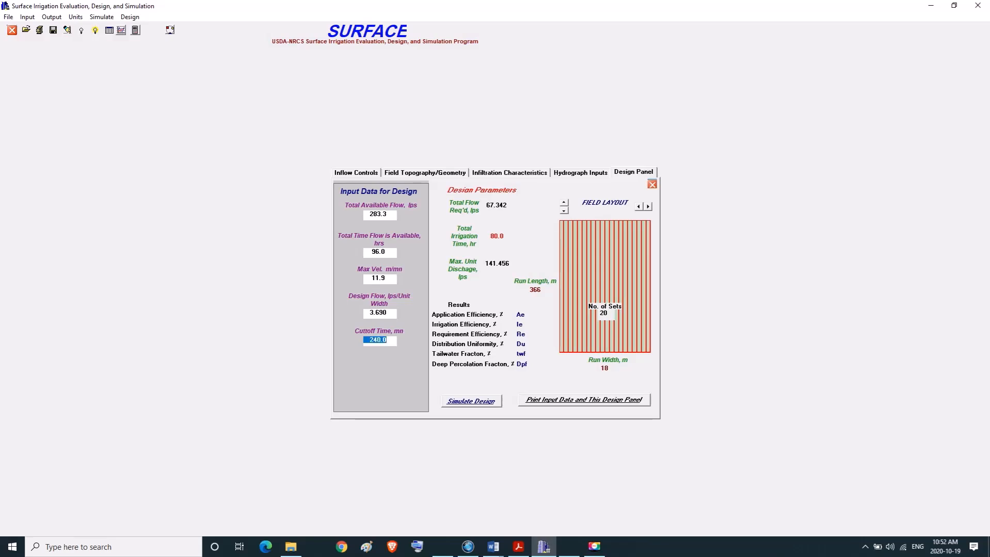
pyautogui.press('Tab')
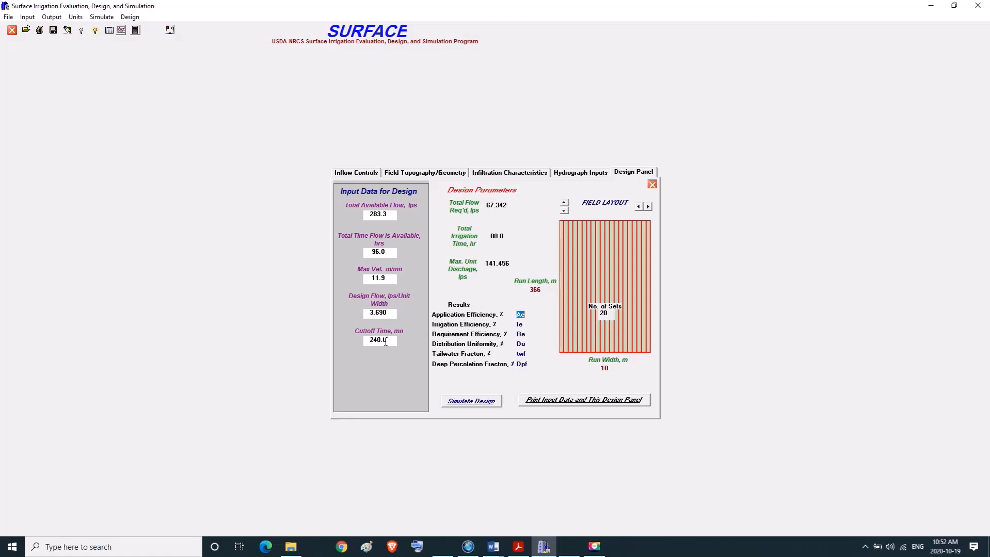
# Compare the cutoff time and total irrigation time with the total time flow is available in the design panel.
pyautogui.moveTo(387, 341); pyautogui.dragTo(362, 340)
pyautogui.moveTo(485, 236); pyautogui.dragTo(513, 234)
pyautogui.moveTo(363, 251); pyautogui.dragTo(394, 253)
pyautogui.click(485, 239)
# Save the project configuration as PROBLEM 3 in the NRCS SURFACE folder, basing the name on the PROBLEM 2.cfg file.
pyautogui.click(9, 17)
pyautogui.click(26, 51)
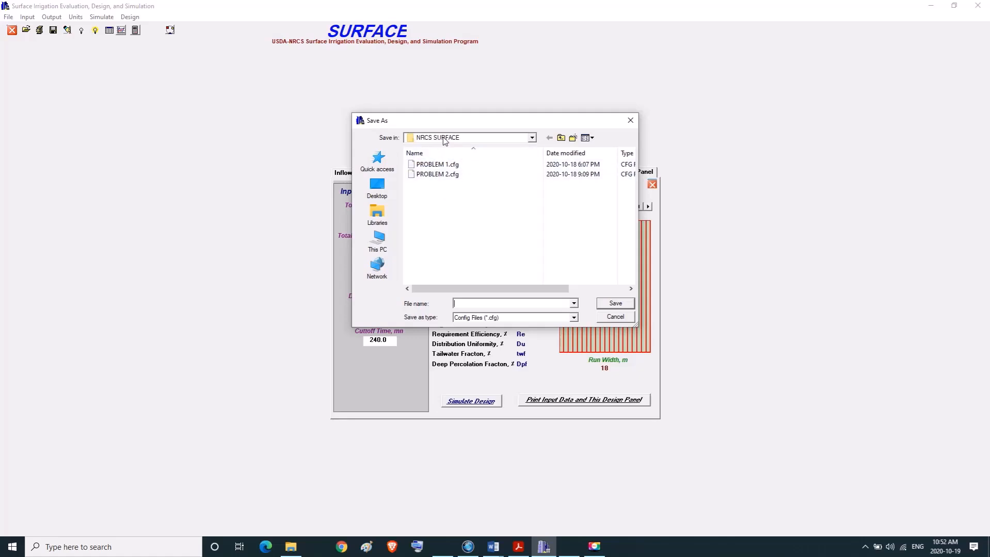
pyautogui.click(443, 175)
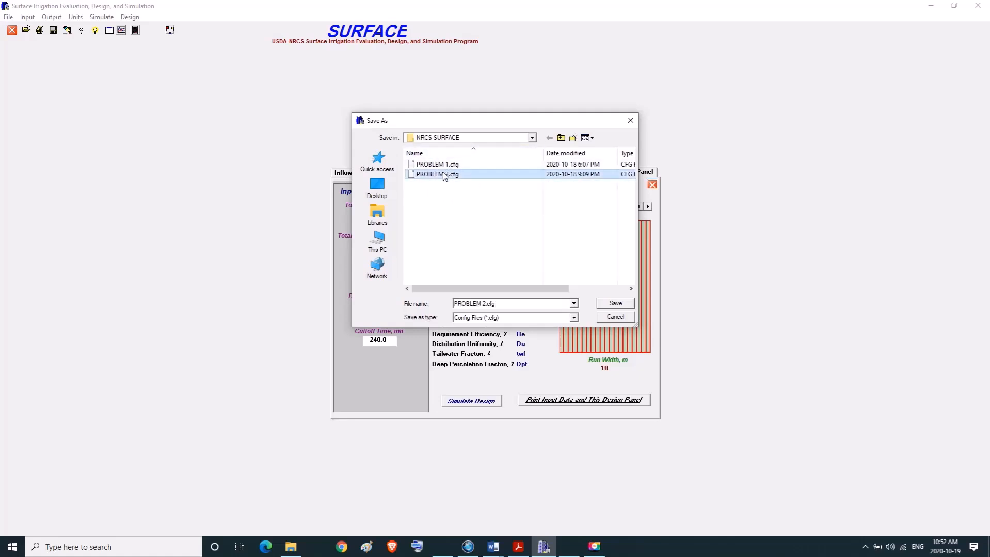
pyautogui.click(499, 304)
pyautogui.doubleClick(498, 304)
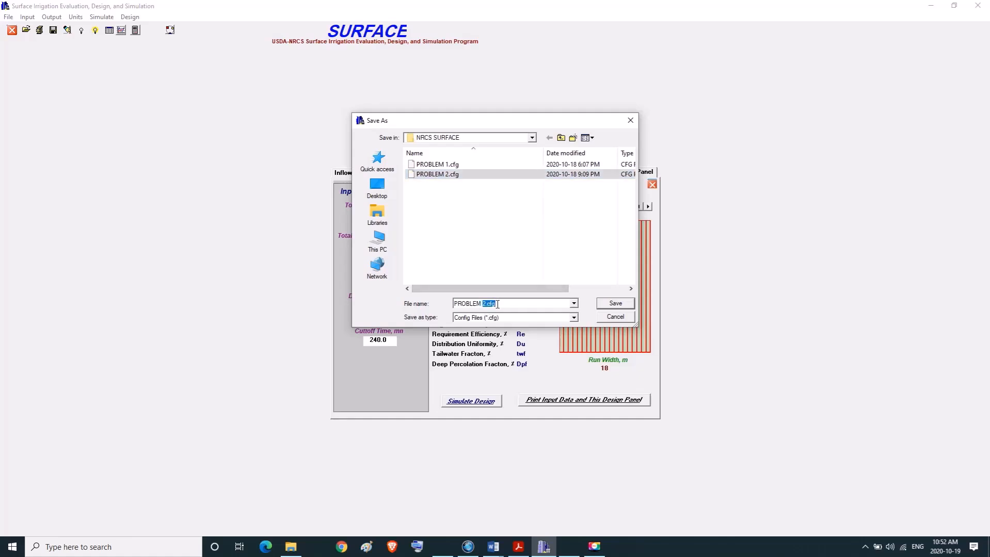
pyautogui.press('BackSpace')
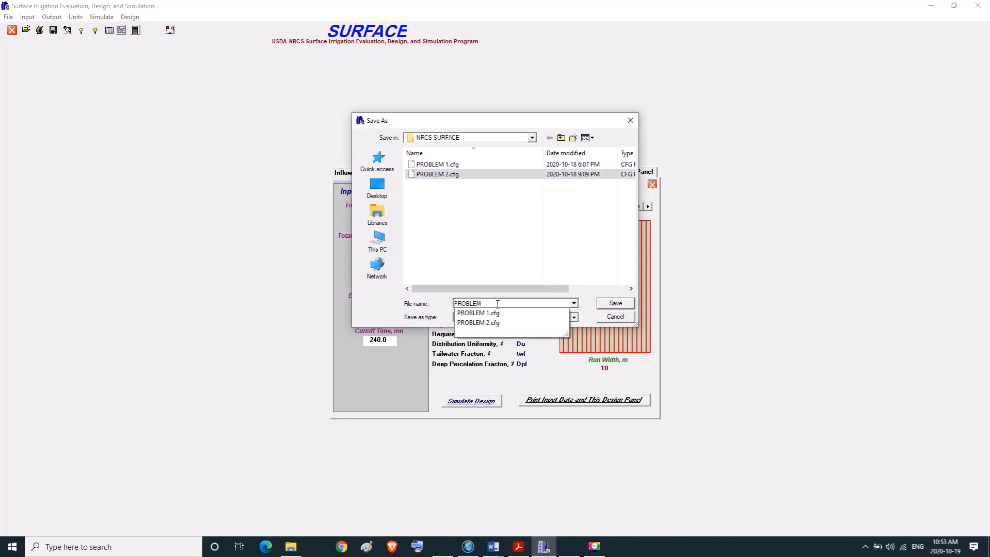
pyautogui.write('3')
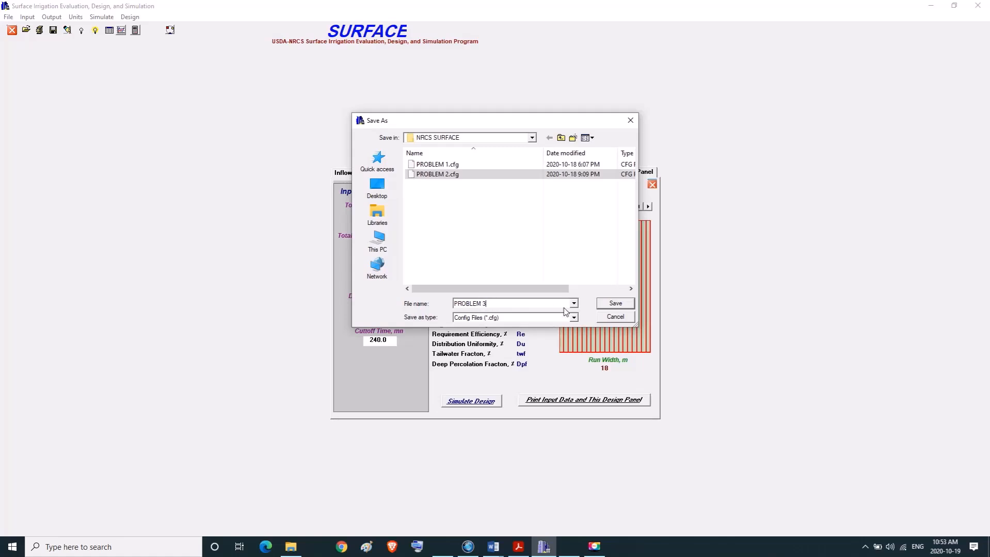
pyautogui.click(606, 304)
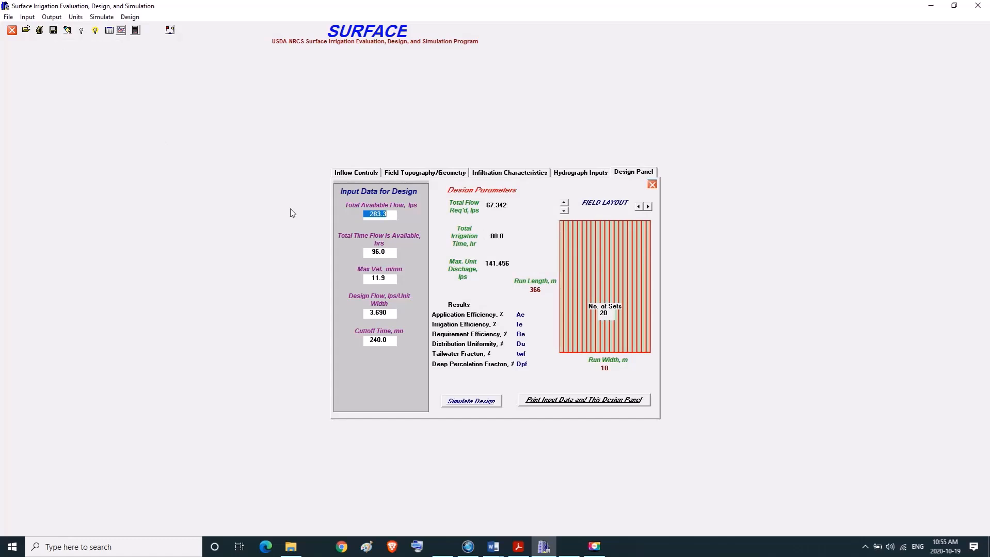
# Simulate the design and review its irrigation efficiency, tailwater fraction and volume balance.
pyautogui.click(471, 401)
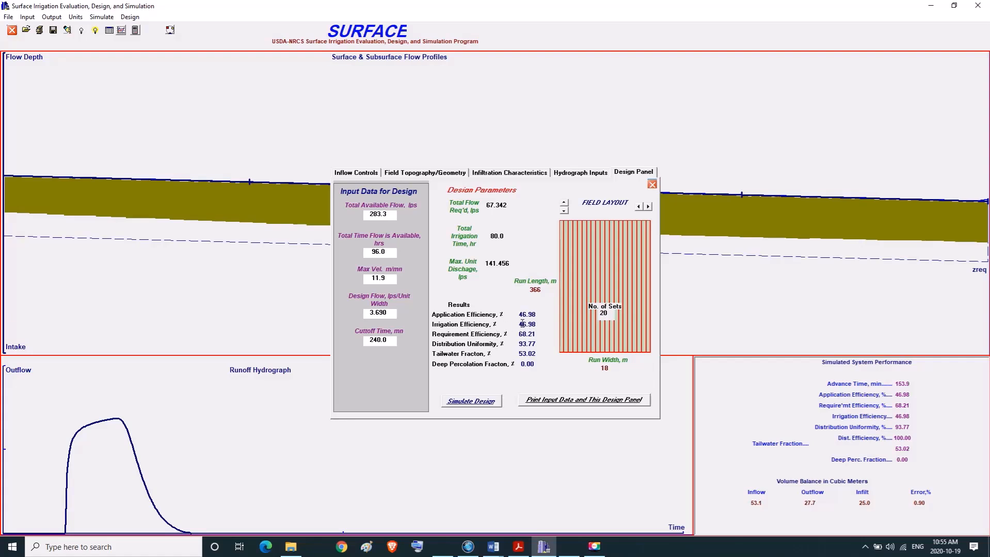
pyautogui.moveTo(516, 324); pyautogui.dragTo(537, 324)
pyautogui.moveTo(519, 353); pyautogui.dragTo(540, 354)
pyautogui.click(540, 353)
pyautogui.moveTo(751, 503); pyautogui.dragTo(927, 505)
# Display the Advance/Recession/Cumulative Intake output table and examine its distance, advance, recession and infiltration columns down to the end of the field.
pyautogui.click(53, 19)
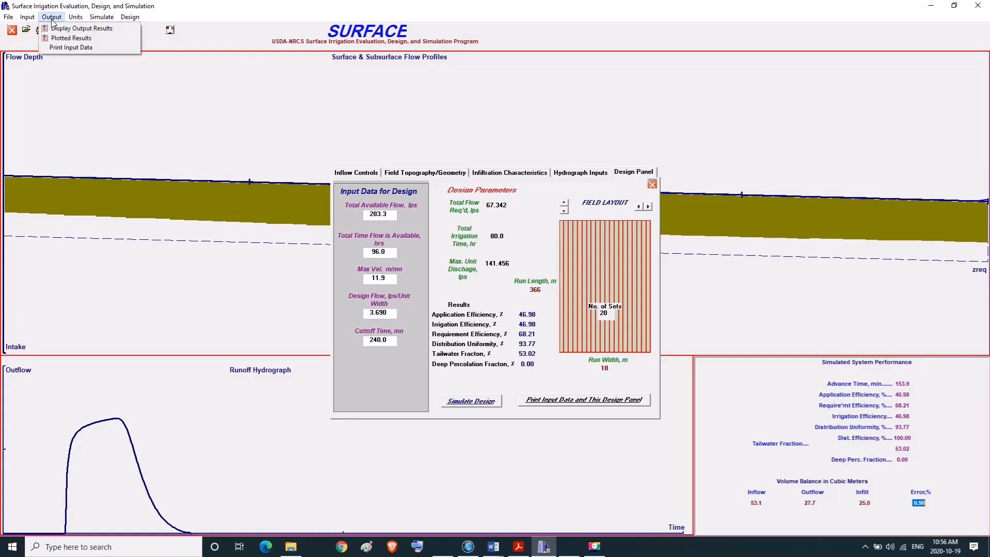
pyautogui.click(70, 30)
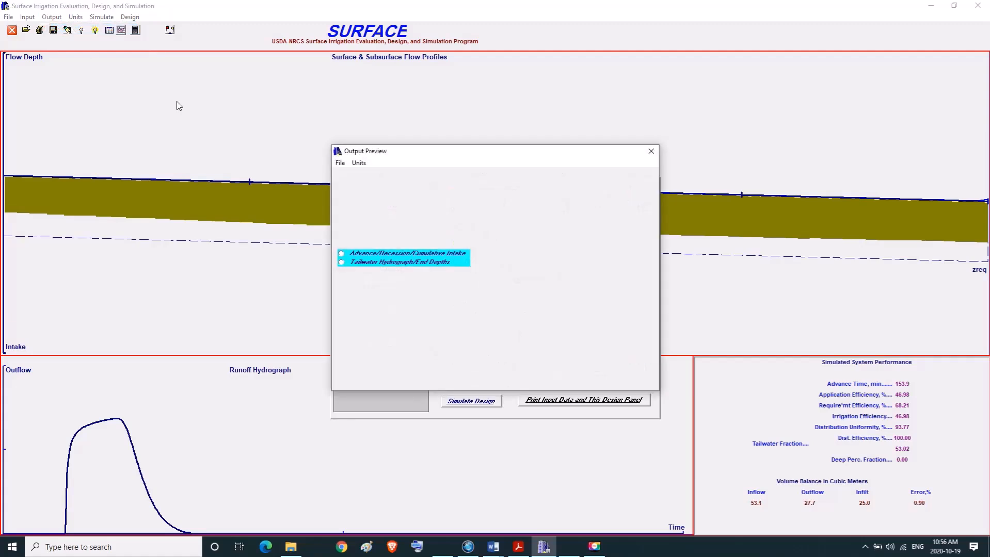
pyautogui.click(341, 256)
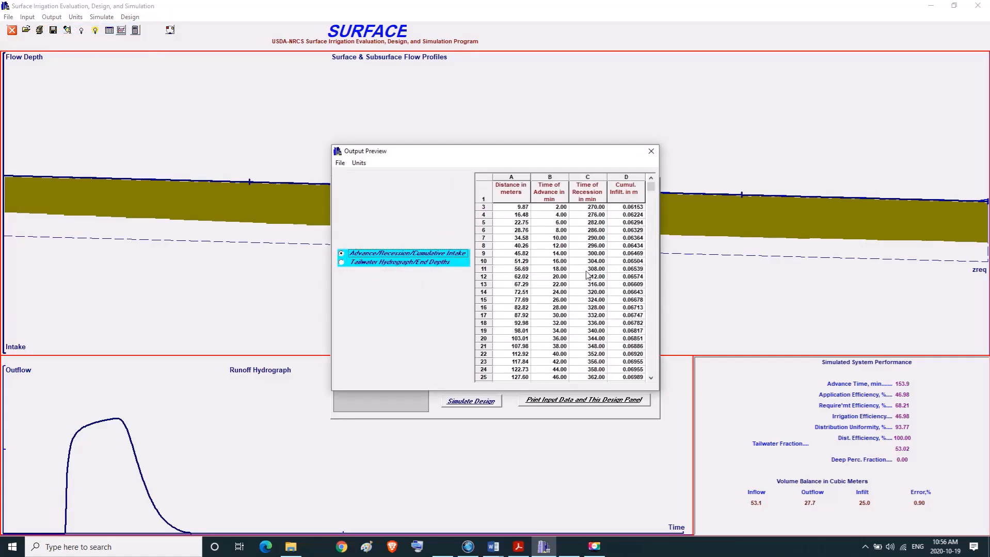
pyautogui.click(519, 208)
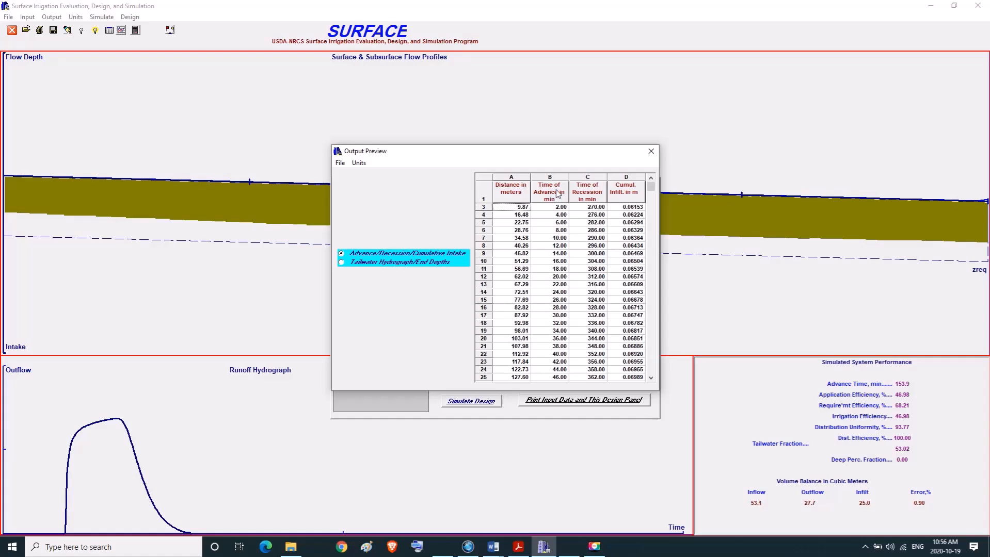
pyautogui.click(556, 209)
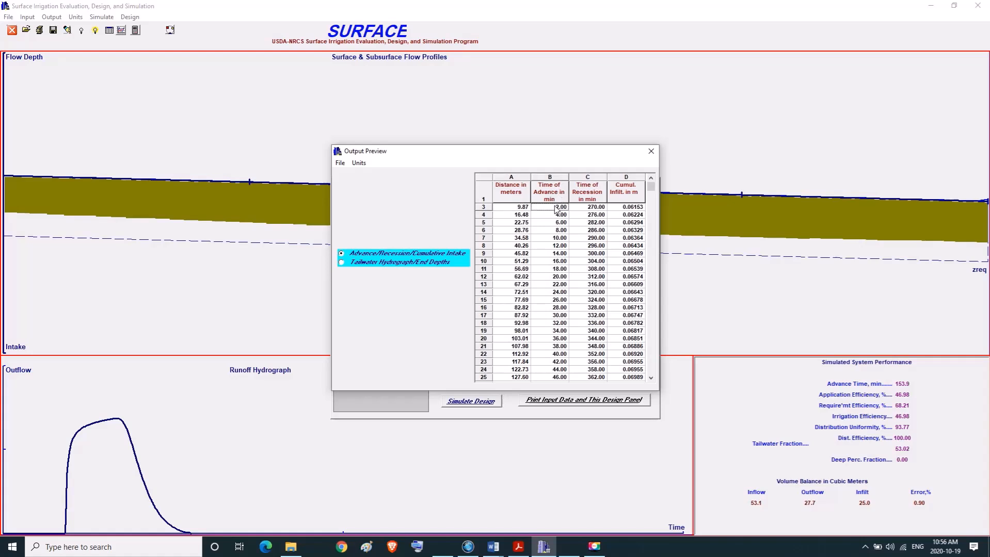
pyautogui.click(592, 207)
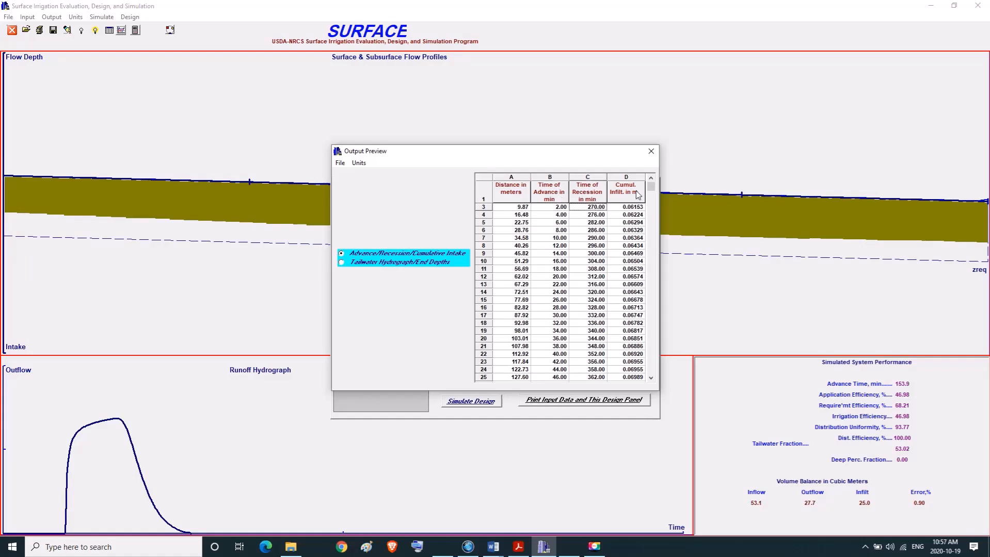
pyautogui.click(631, 209)
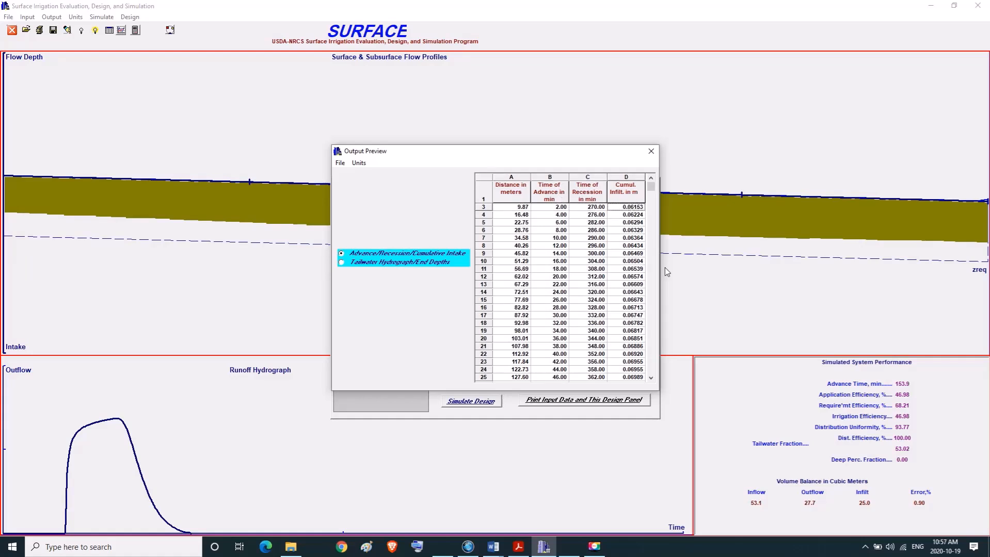
pyautogui.click(654, 340)
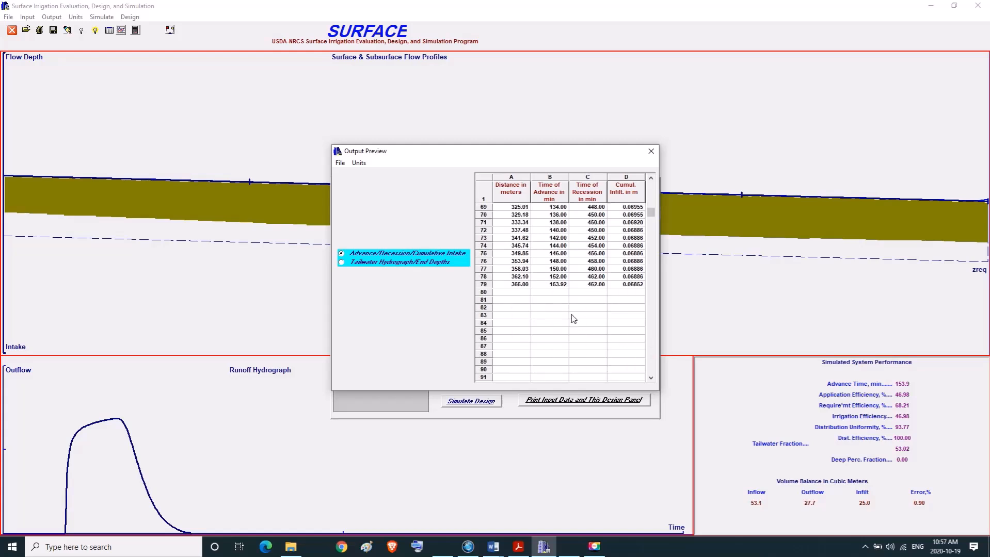
# Show the Tailwater Hydrograph/End Depths output table and examine how runoff and end depth develop over time.
pyautogui.click(341, 262)
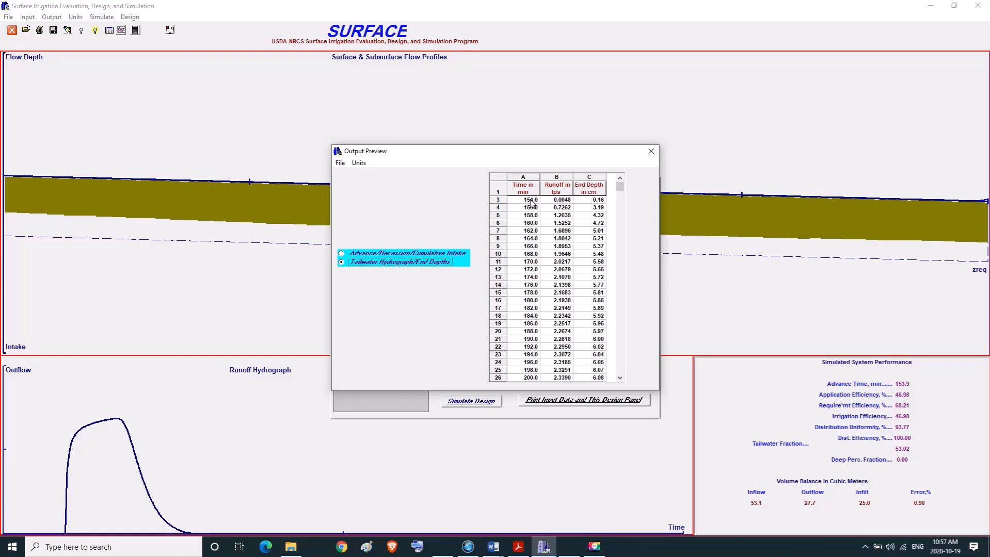
pyautogui.click(560, 205)
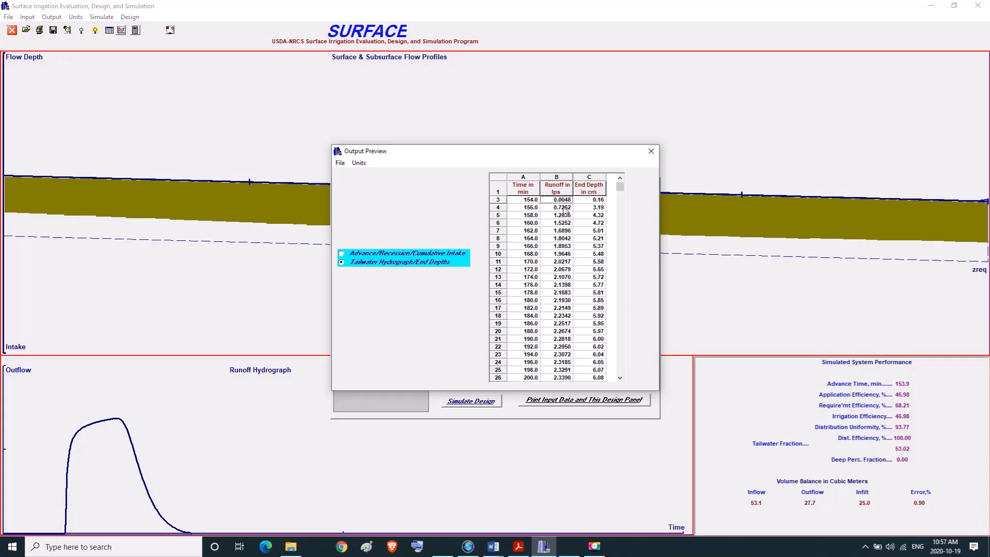
pyautogui.click(599, 202)
pyautogui.click(598, 207)
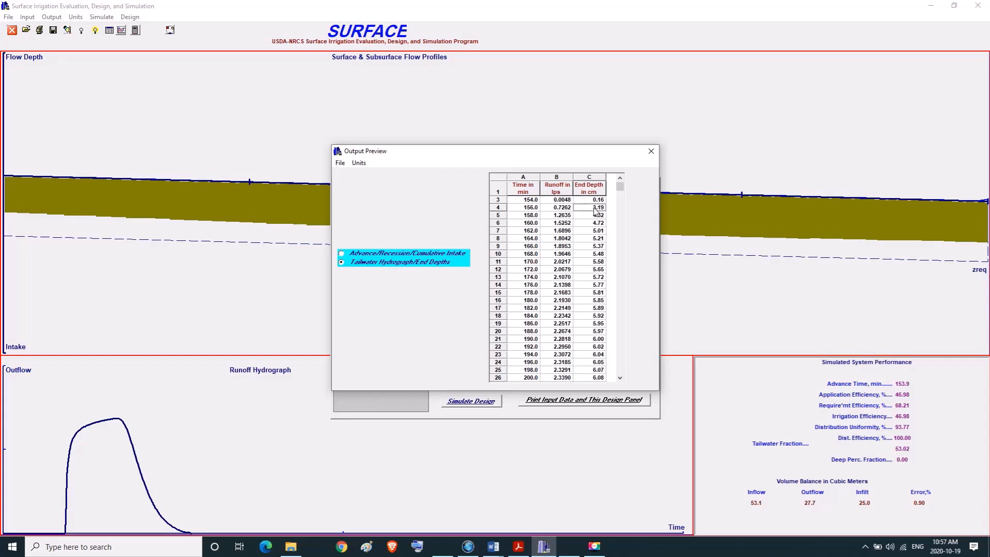
pyautogui.click(620, 376)
pyautogui.click(620, 376)
pyautogui.click(620, 376)
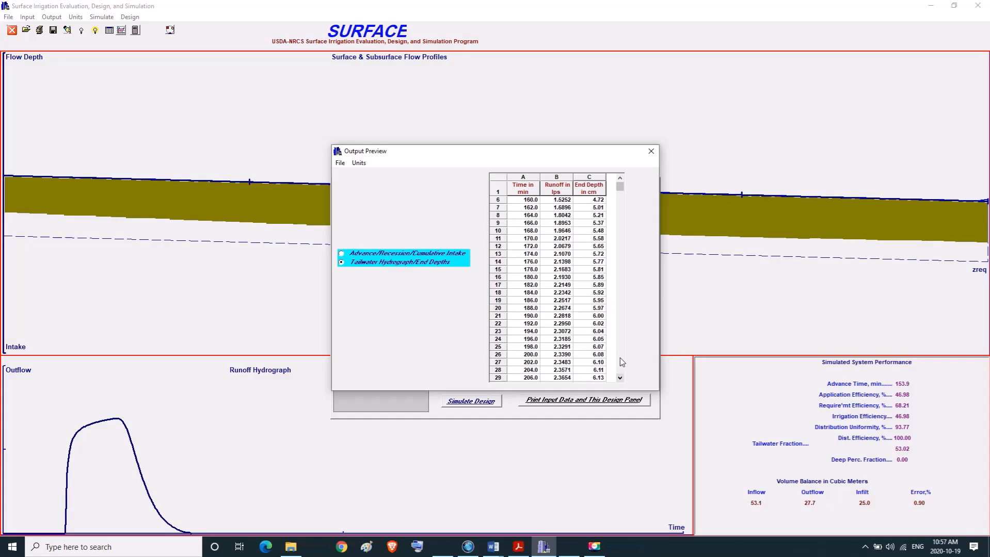
pyautogui.click(621, 359)
pyautogui.click(621, 359)
pyautogui.click(621, 358)
pyautogui.click(620, 358)
pyautogui.click(620, 358)
pyautogui.click(620, 358)
pyautogui.click(620, 358)
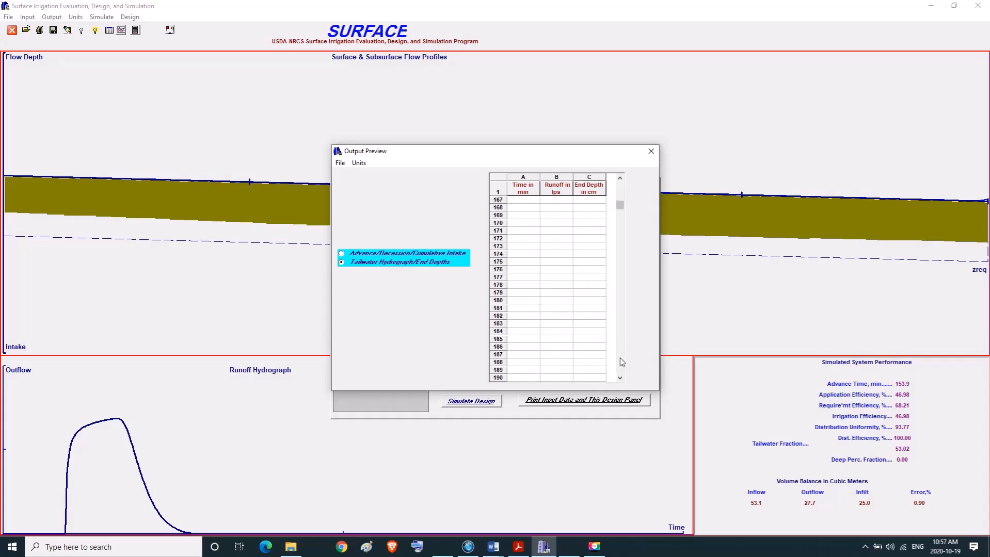
# Go back to the start of the tailwater table, check the first runoff time and rate, and close the output preview.
pyautogui.click(618, 191)
pyautogui.click(619, 188)
pyautogui.click(619, 188)
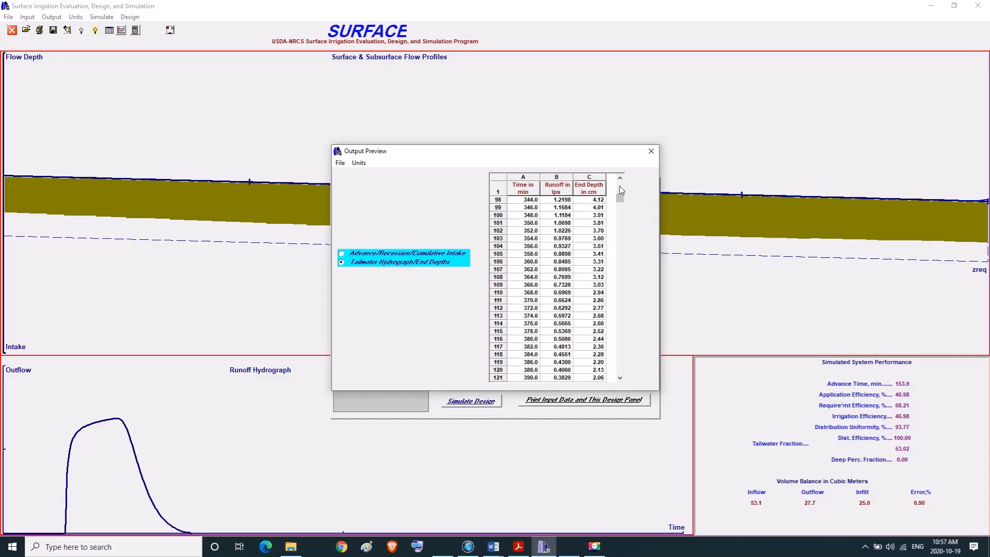
pyautogui.click(619, 185)
pyautogui.click(619, 184)
pyautogui.click(619, 183)
pyautogui.click(620, 183)
pyautogui.click(620, 181)
pyautogui.click(620, 180)
pyautogui.click(619, 181)
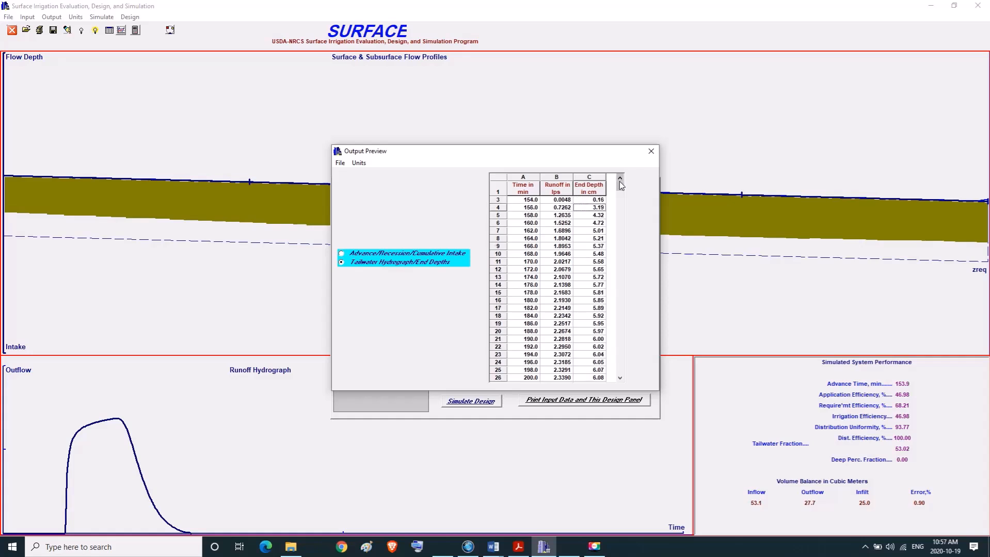
pyautogui.click(619, 180)
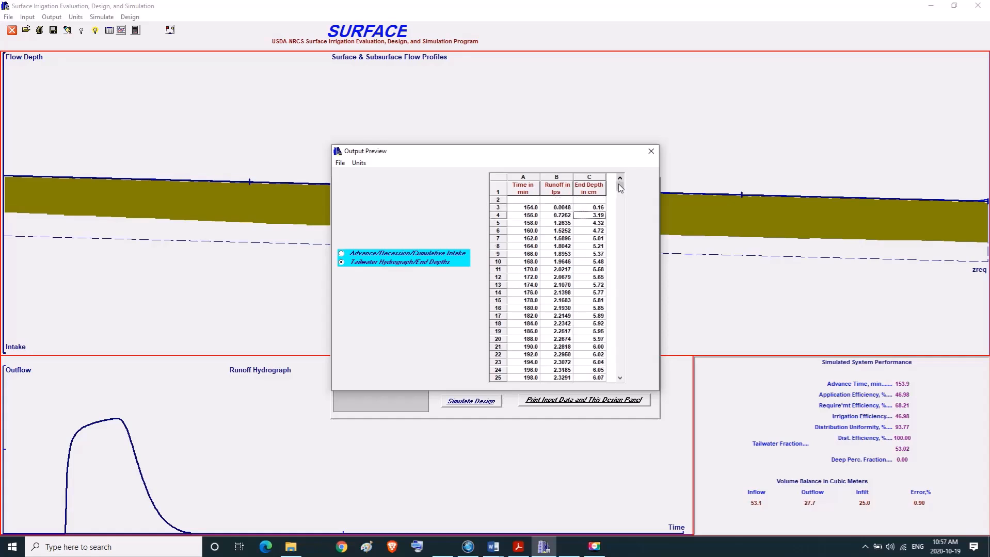
pyautogui.click(534, 208)
pyautogui.click(567, 210)
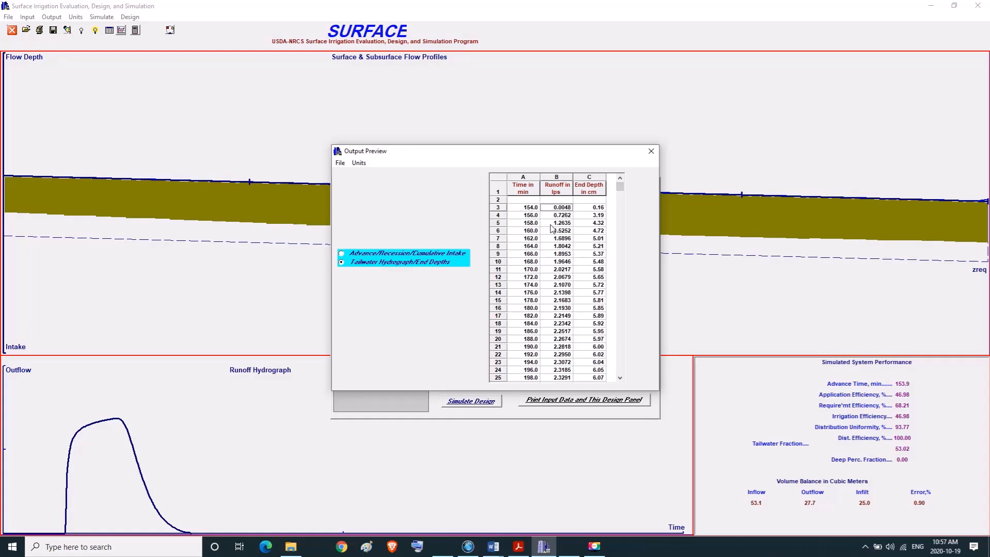
pyautogui.click(651, 152)
# Open the plotted results and view the advance data plot and the tailwater data plot.
pyautogui.click(51, 16)
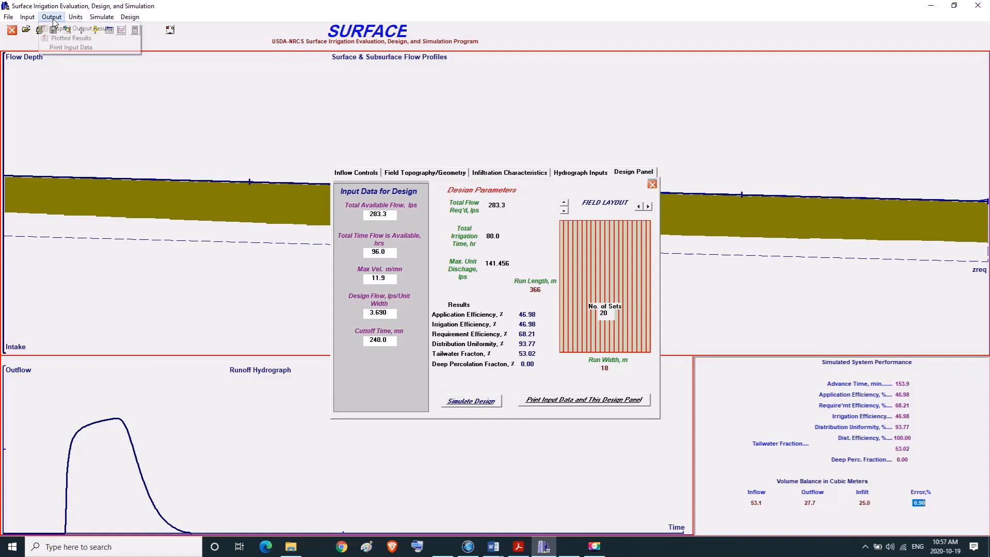
pyautogui.click(59, 38)
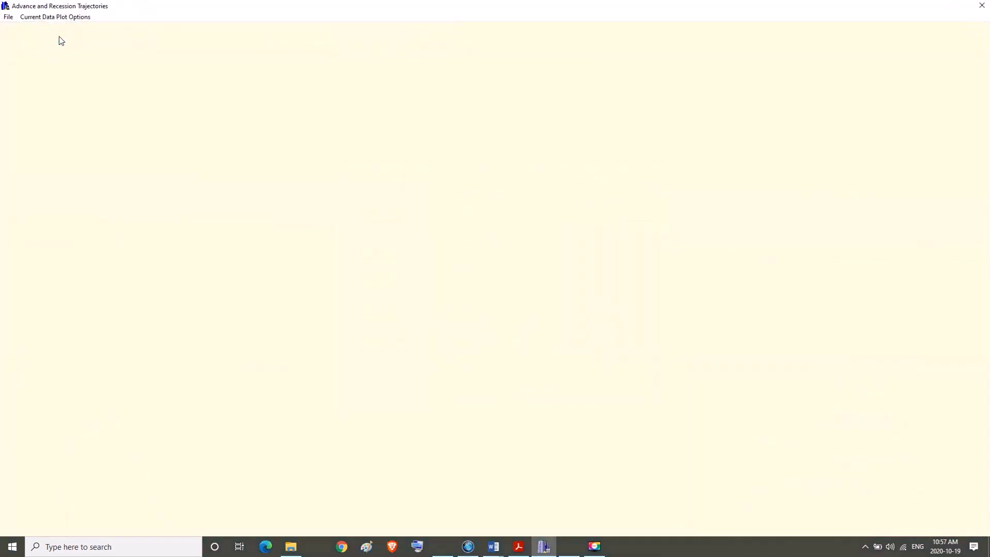
pyautogui.click(55, 17)
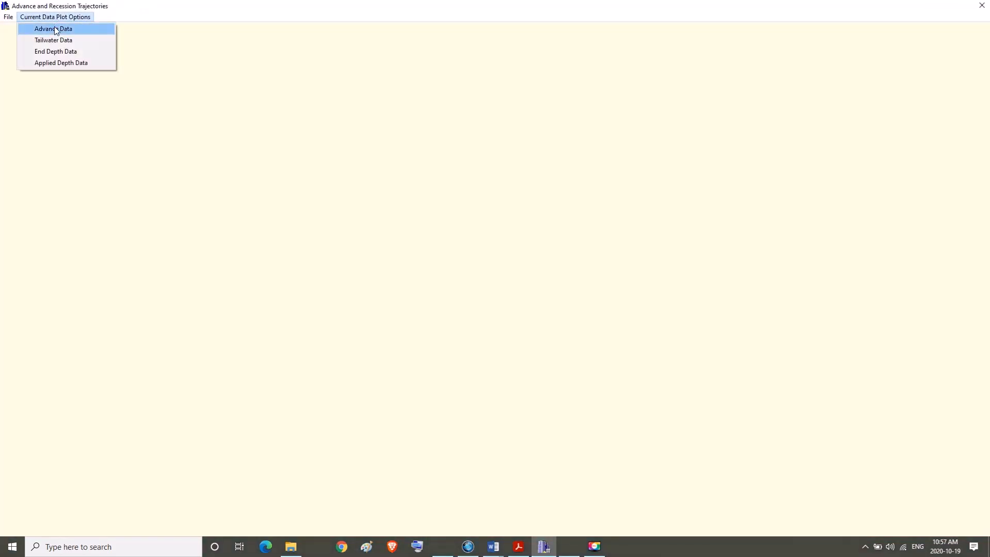
pyautogui.click(56, 27)
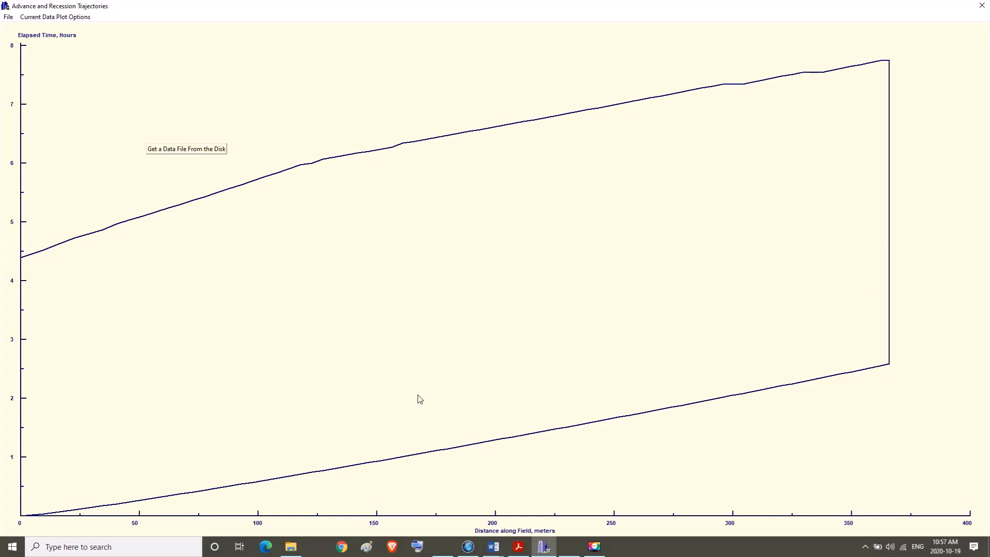
pyautogui.click(50, 17)
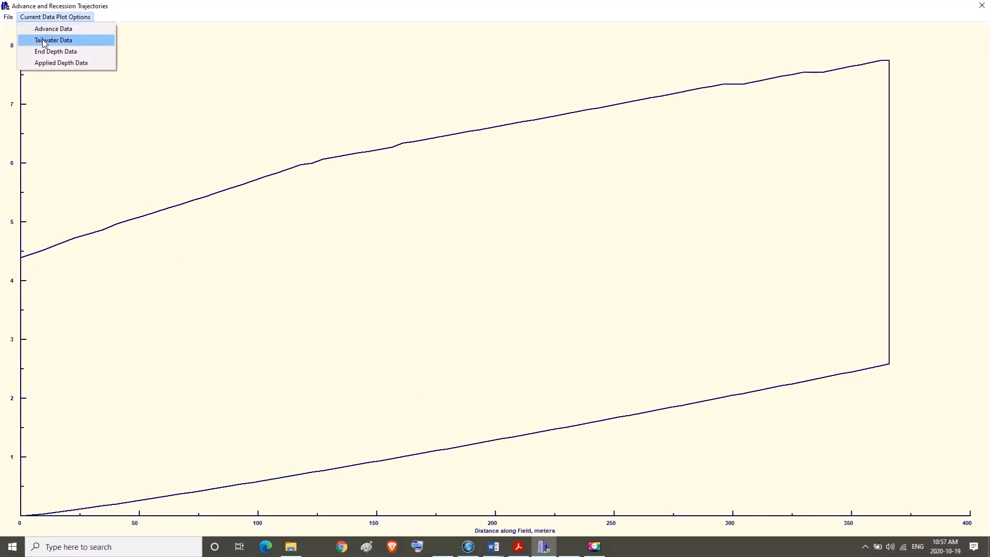
pyautogui.click(42, 40)
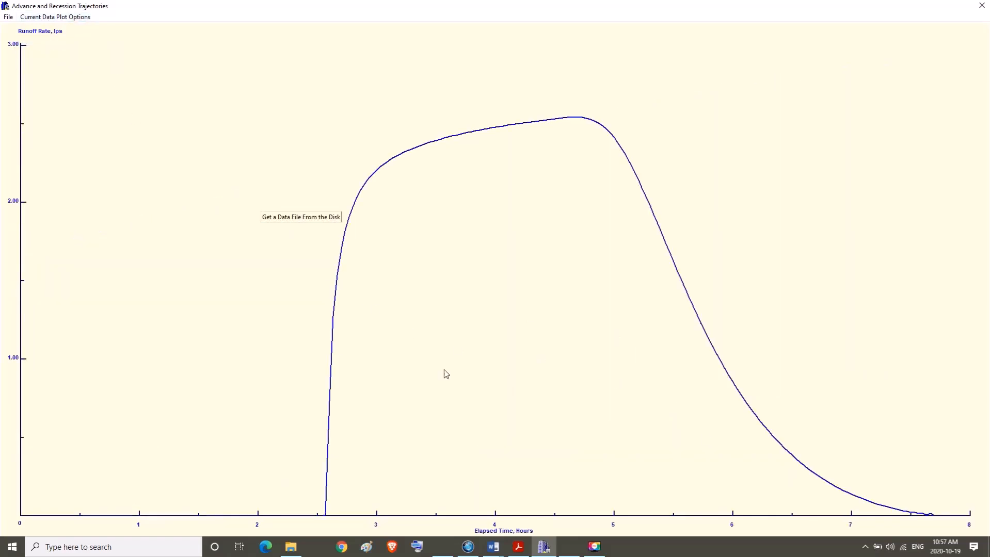
# View the end depth and applied depth plots, and close the plot window.
pyautogui.click(41, 18)
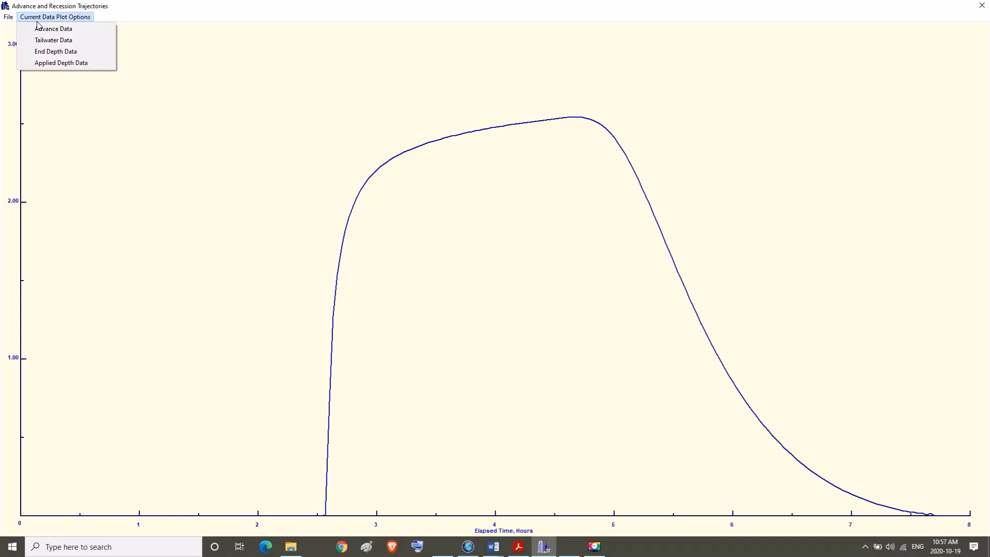
pyautogui.click(36, 52)
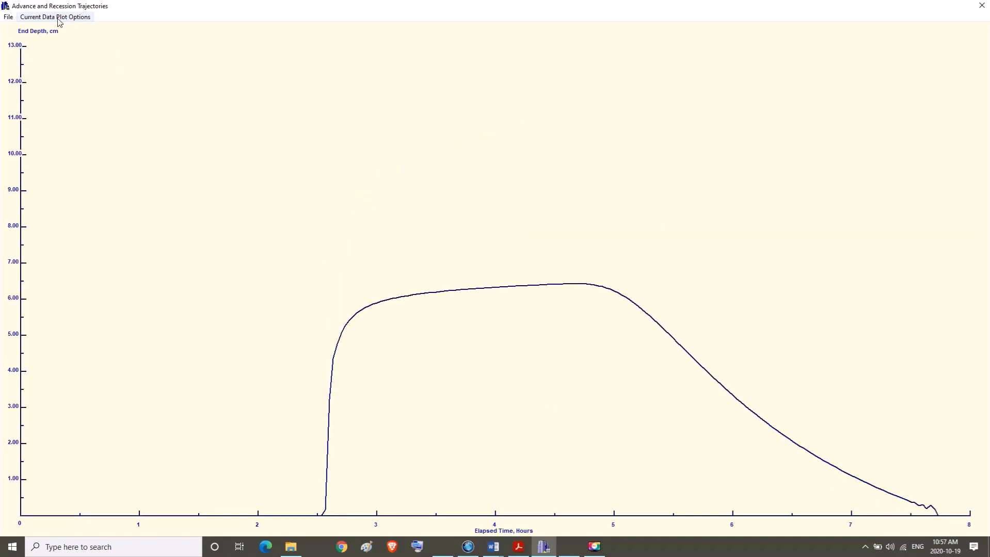
pyautogui.click(51, 17)
pyautogui.click(45, 64)
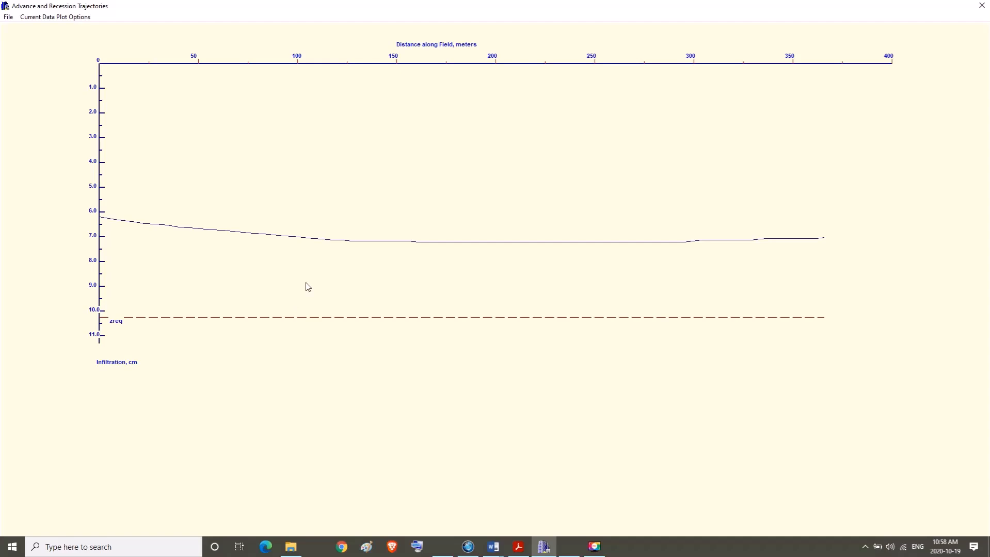
pyautogui.click(982, 5)
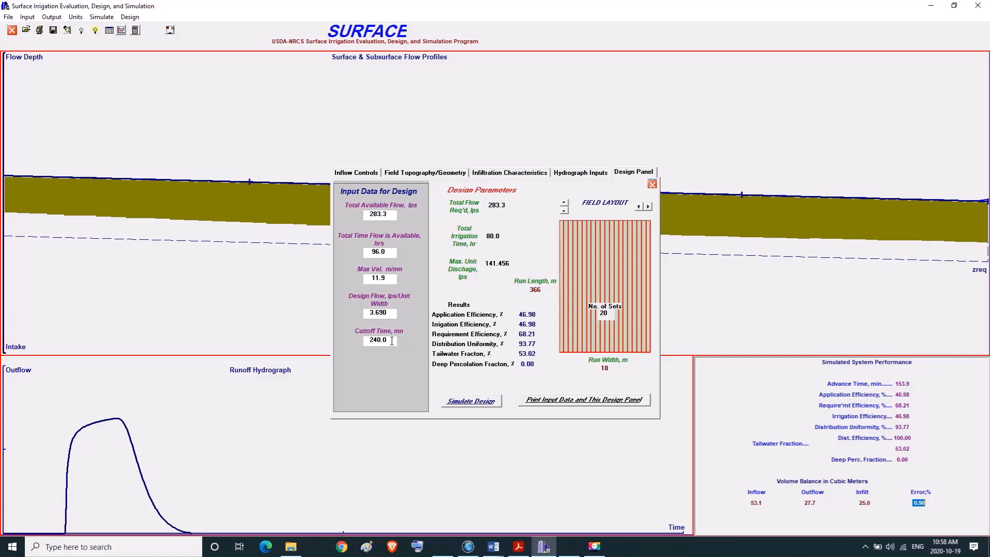
# Check the cutoff time against the tailwater and deep percolation fractions in the design panel.
pyautogui.moveTo(392, 340); pyautogui.dragTo(363, 340)
pyautogui.moveTo(518, 354); pyautogui.dragTo(541, 354)
pyautogui.click(524, 364)
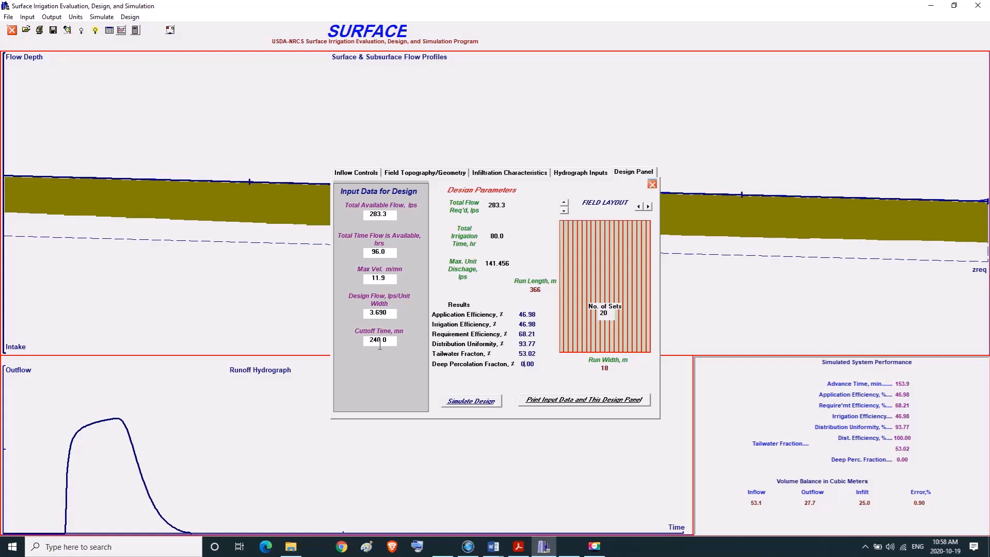